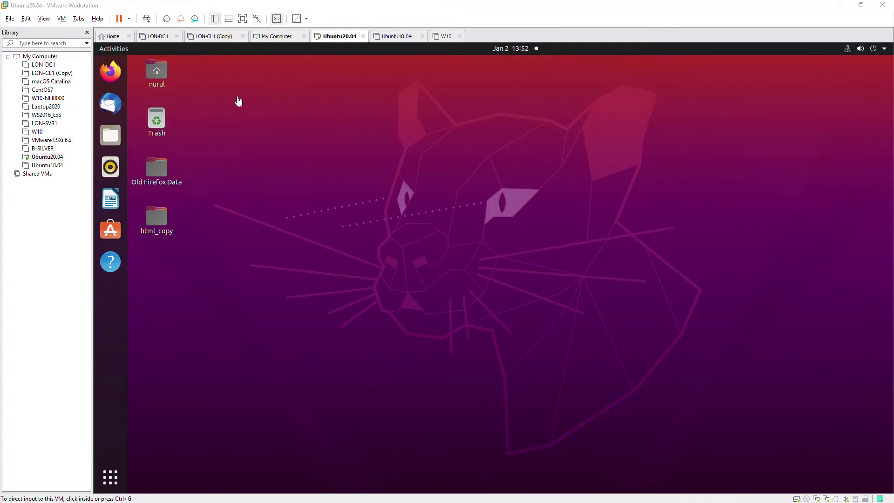
Open a terminal from the desktop, return home with cd, then run sudo apt update and sudo apt upgrade
click(237, 101)
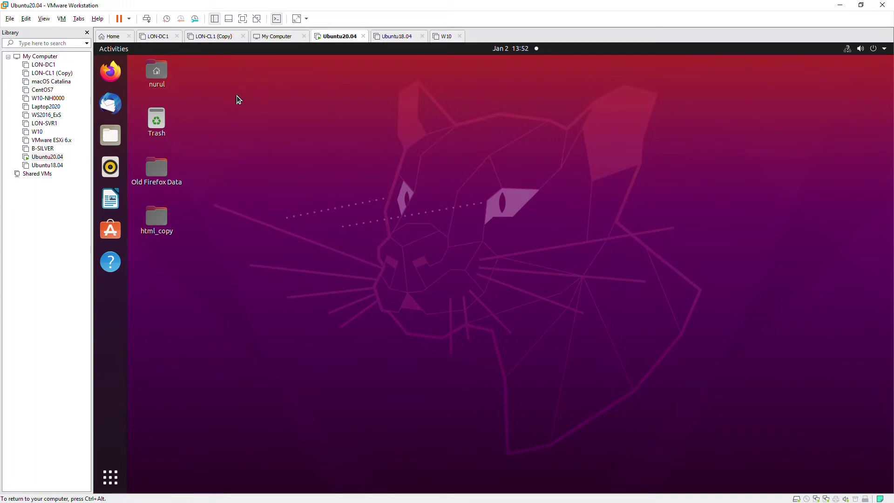
right_click(236, 99)
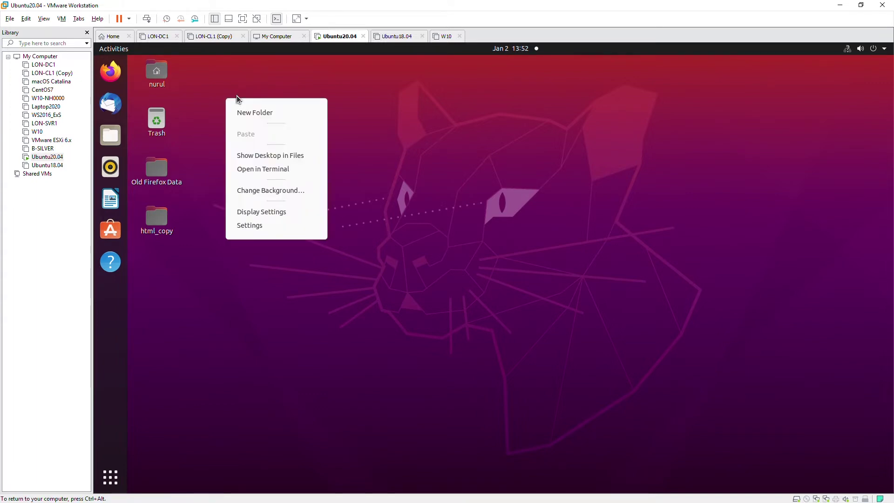
click(266, 173)
text(cd)
key(Return)
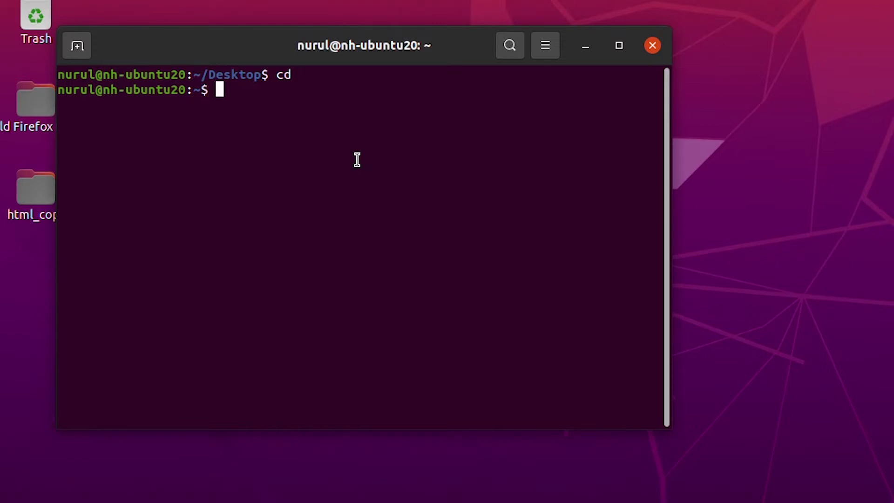
text(s)
text(udo apt)
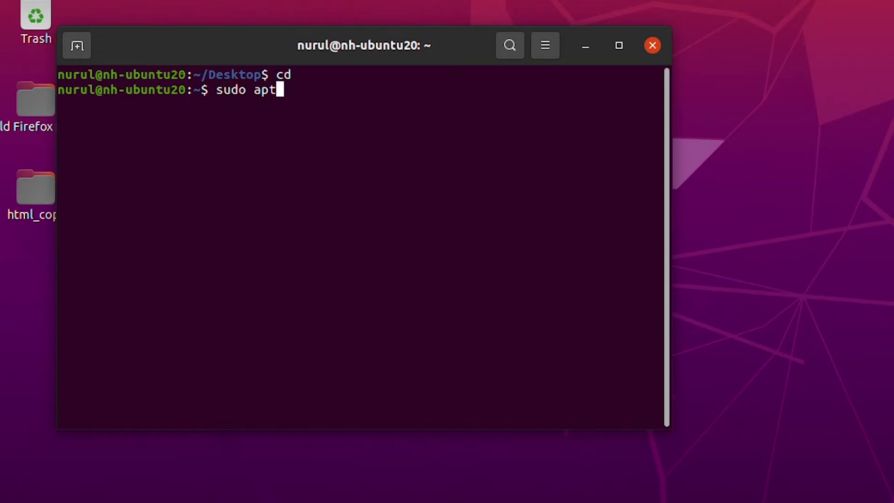
text( update)
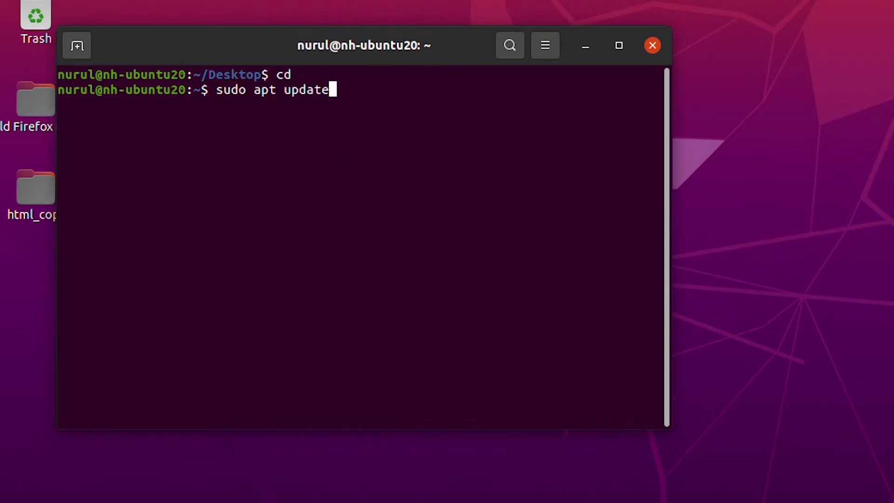
key(Return)
key(Return)
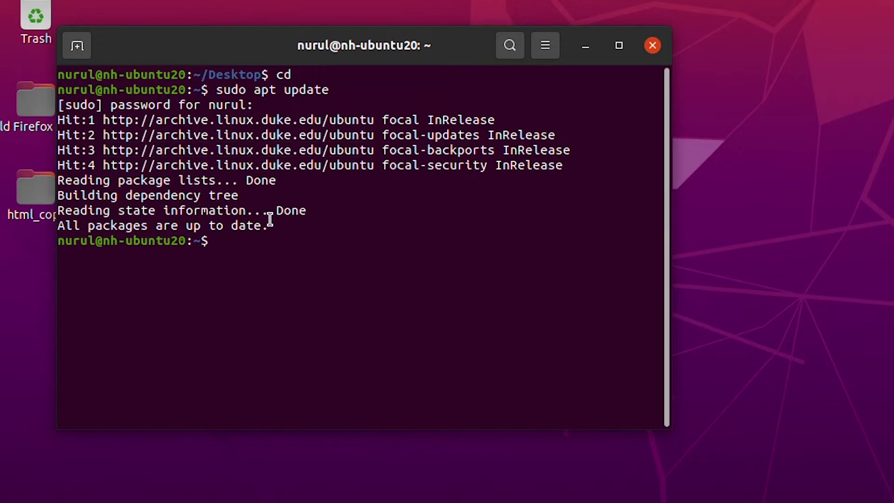
double_click(289, 242)
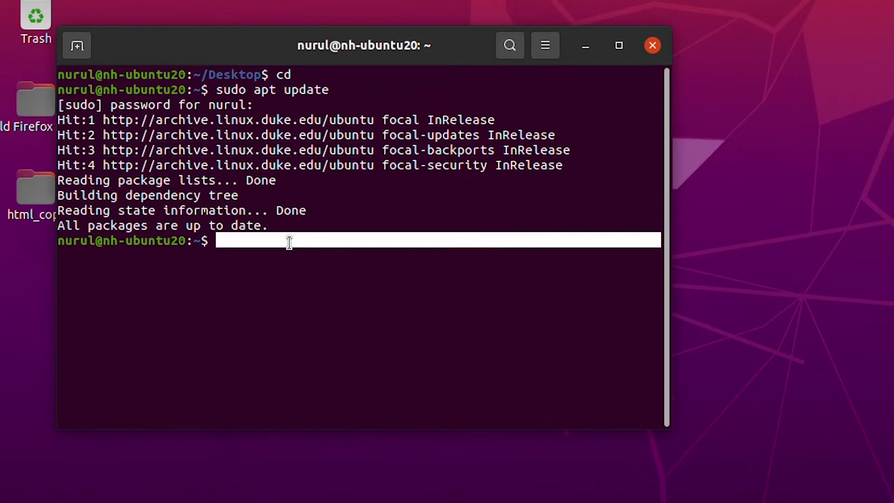
text(sudo ap)
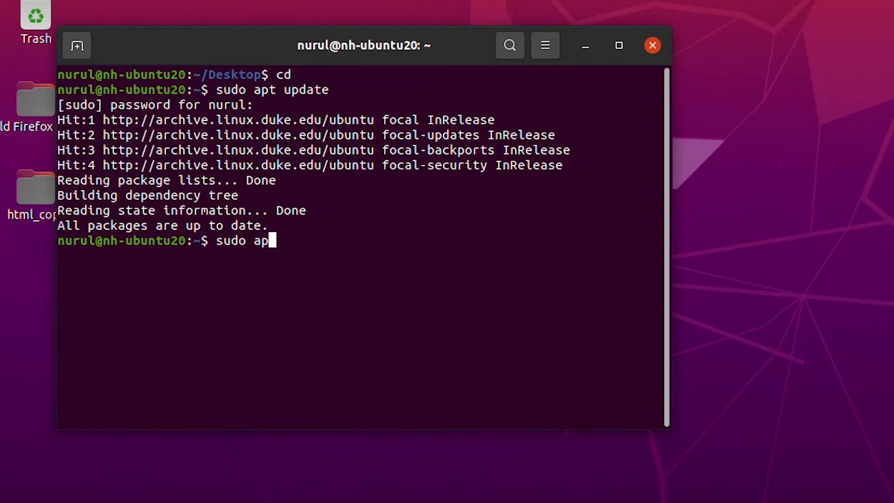
text(t upgrade)
key(Return)
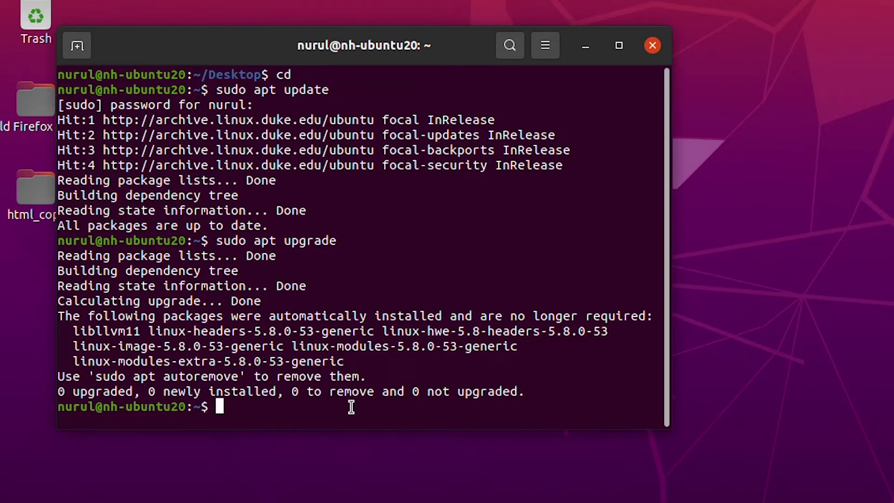
text(sudo )
text(apt )
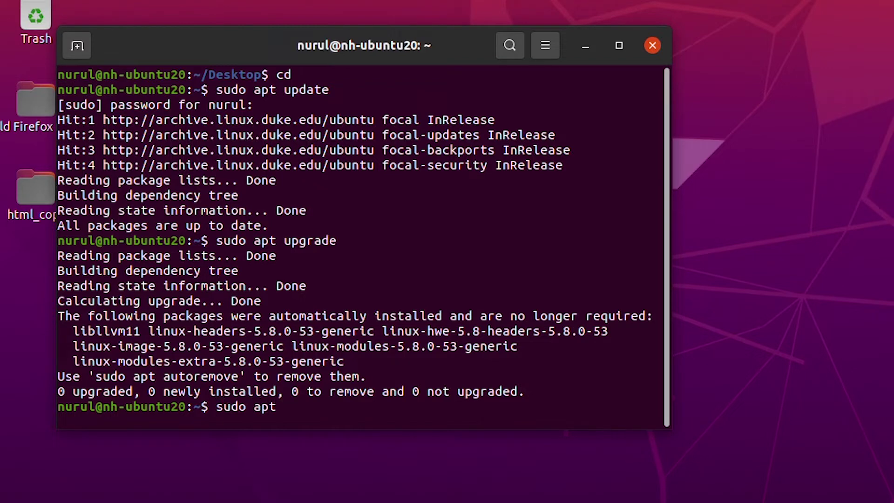
text(-y)
text( i)
text(nstall apac)
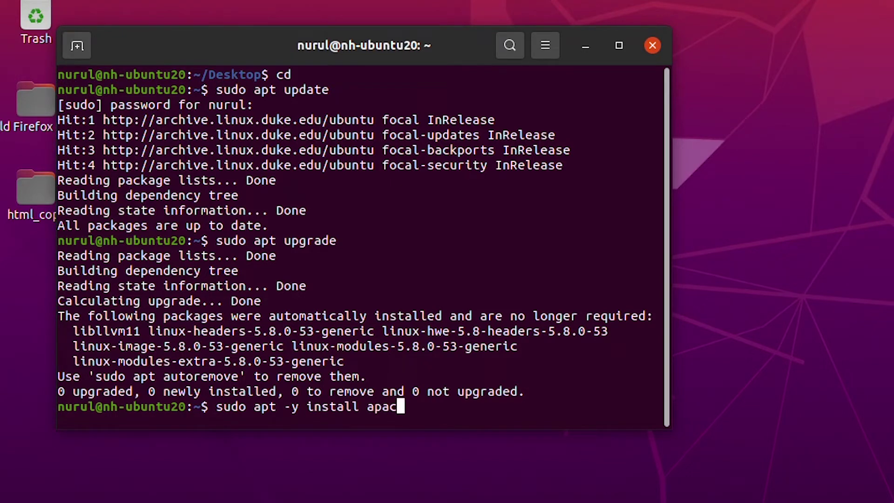
text(he2 )
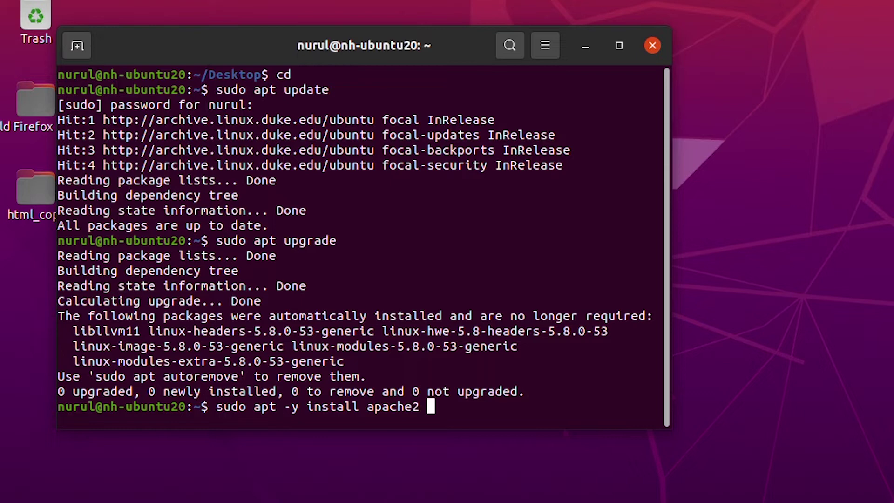
text(apache)
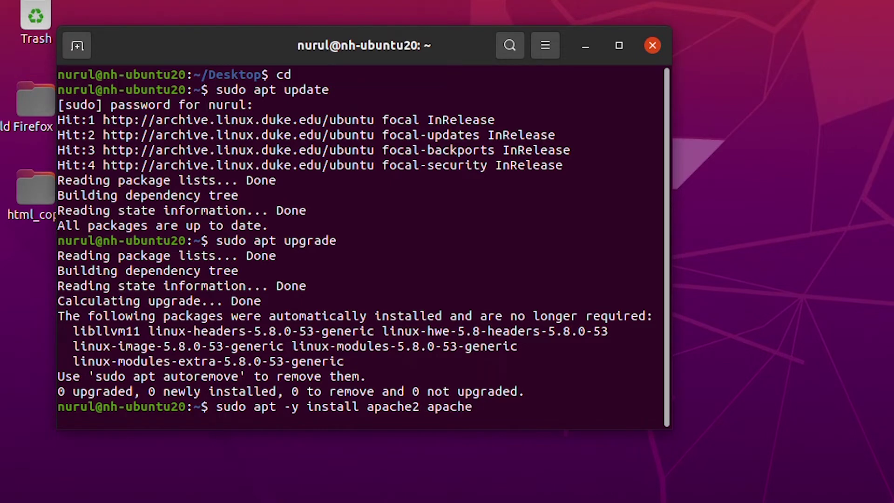
text(2)
text(-util)
text(s)
Run sudo apt -y install apache2 apache2-utils
key(Return)
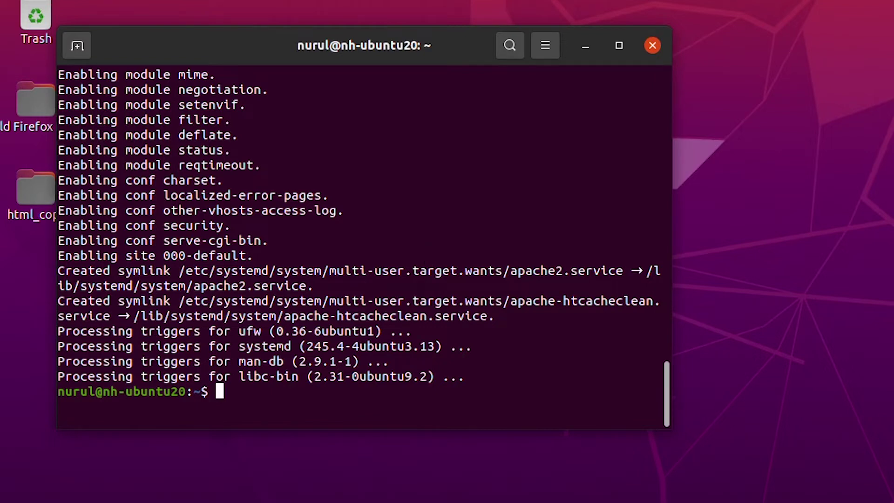
text(sudo servic)
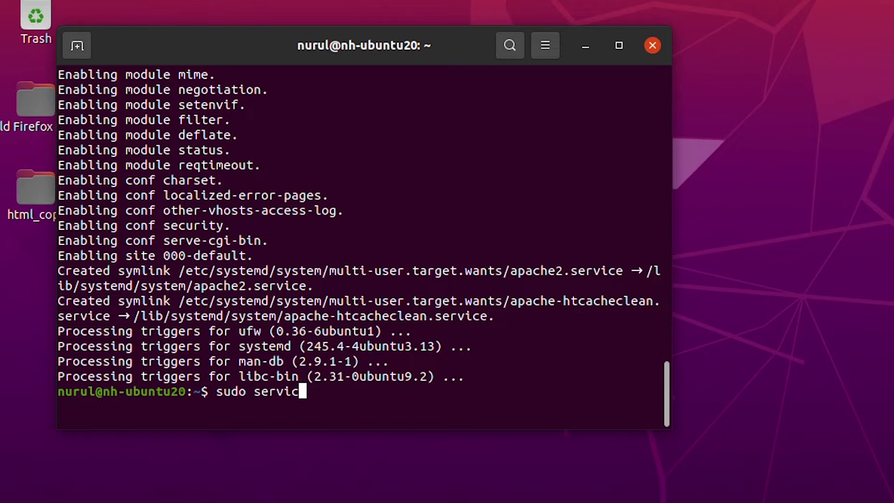
text(e apache)
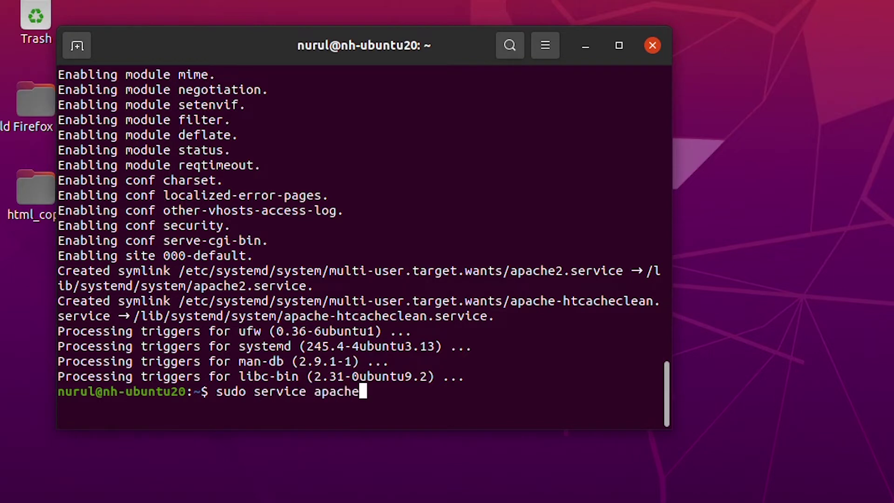
text(2 statu)
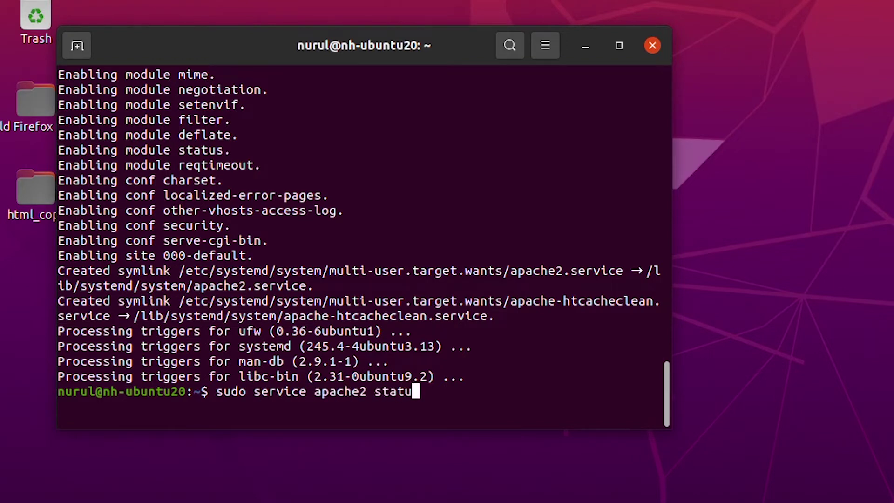
text(s)
Run sudo service apache2 status to confirm Apache is active and running
key(Return)
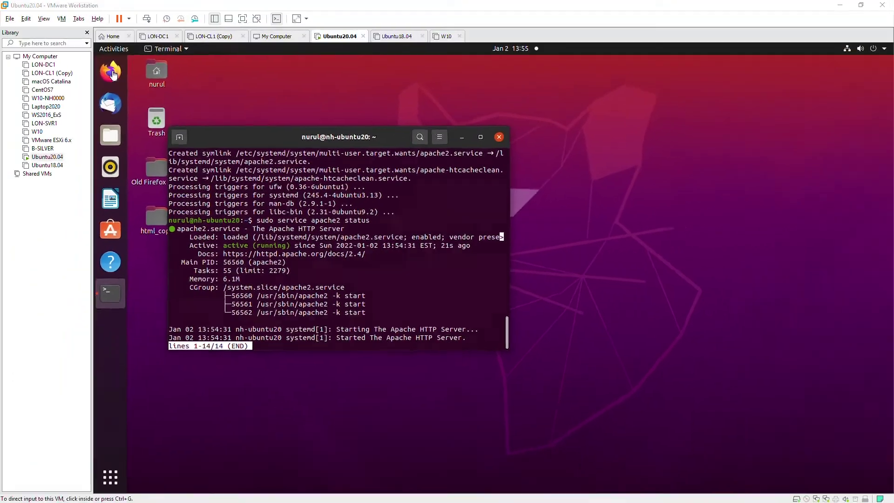
Load localhost in Firefox and highlight the 'Apache2 Ubuntu Default Page' heading
click(110, 70)
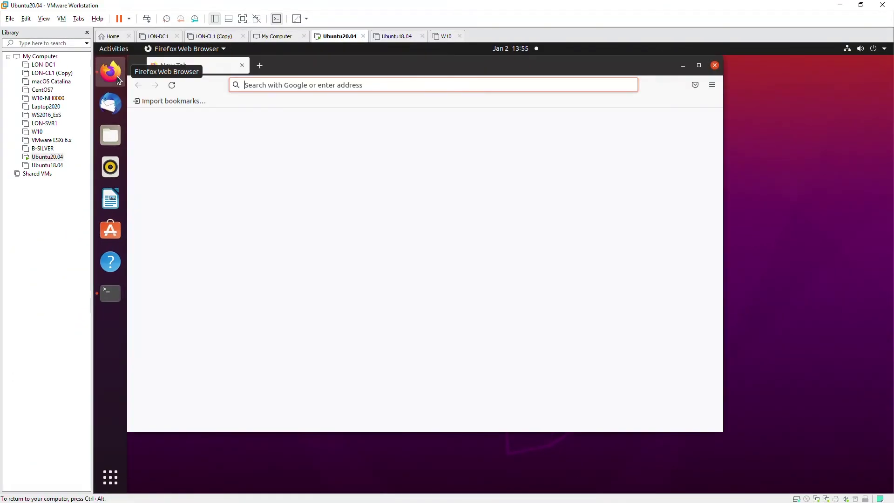
click(312, 84)
text(localhost/)
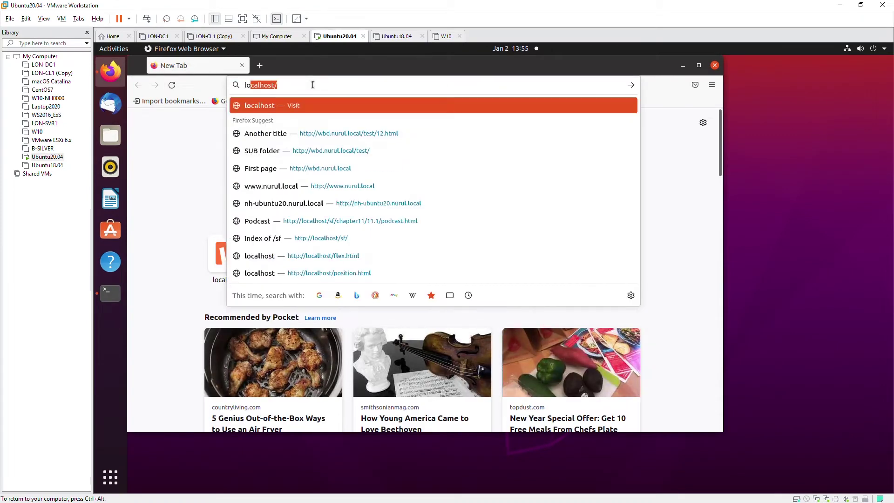
key(Return)
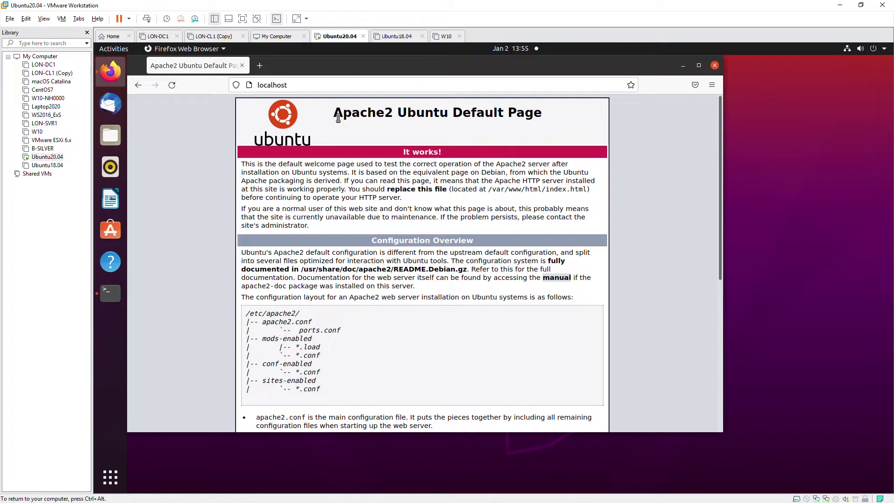
mouse_move(337, 117)
mouse_down()
mouse_move(546, 121)
mouse_move(539, 114)
mouse_up()
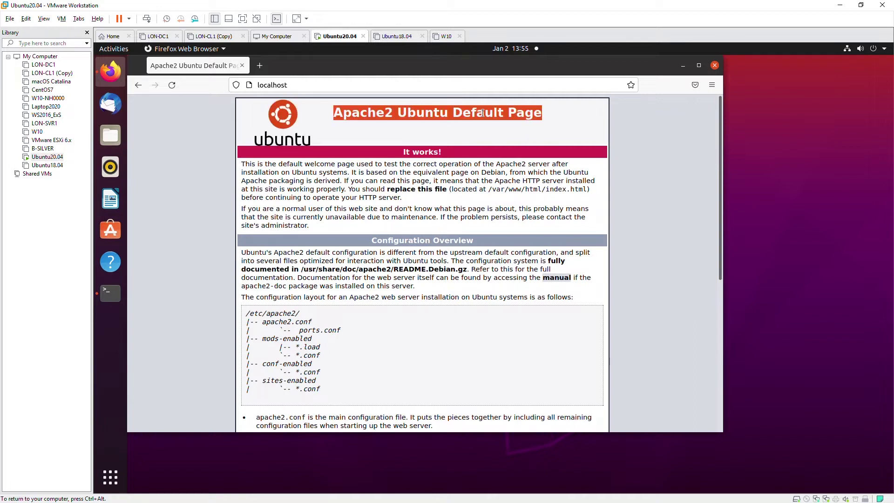
Select the address bar contents and dismiss the suggestion list, twice
click(316, 85)
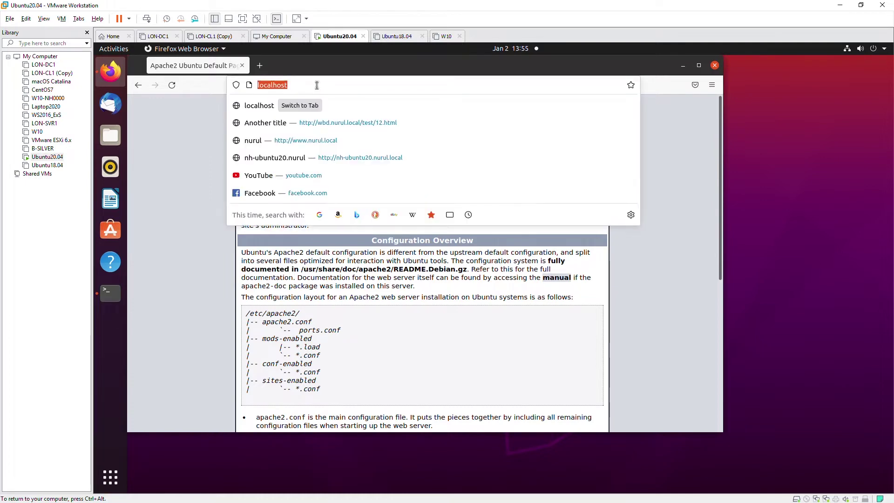
click(178, 184)
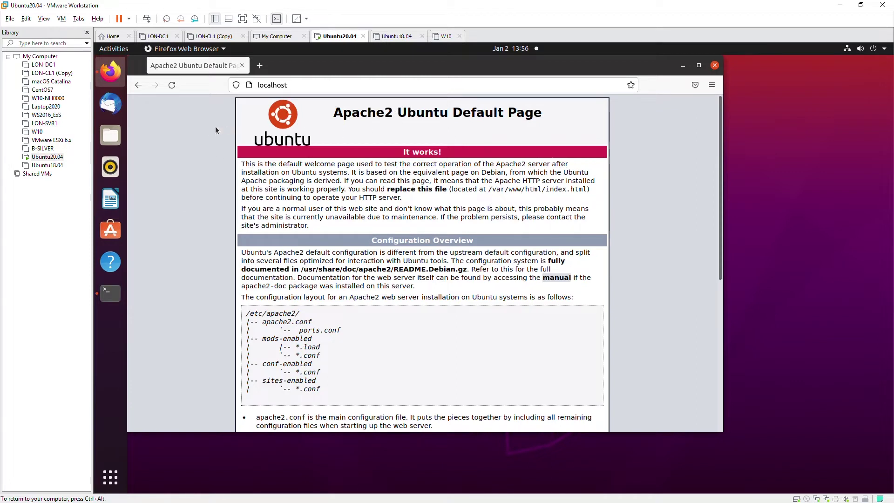
click(321, 85)
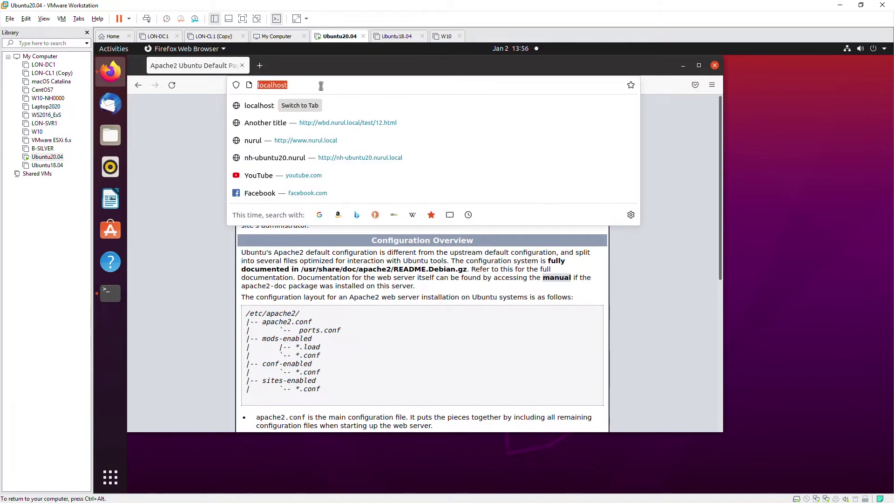
click(194, 209)
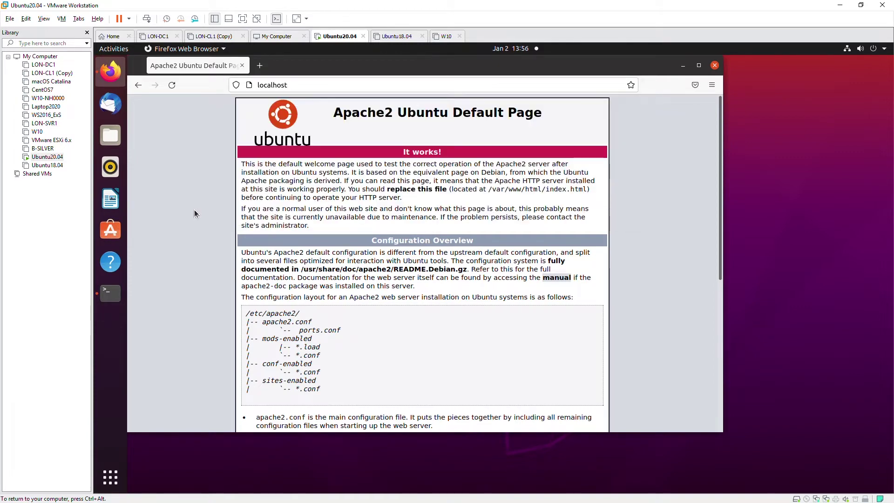
Open the ens33 wired connection details, copy the IPv4 address 192.168.0.245, and close the details
click(849, 50)
click(813, 96)
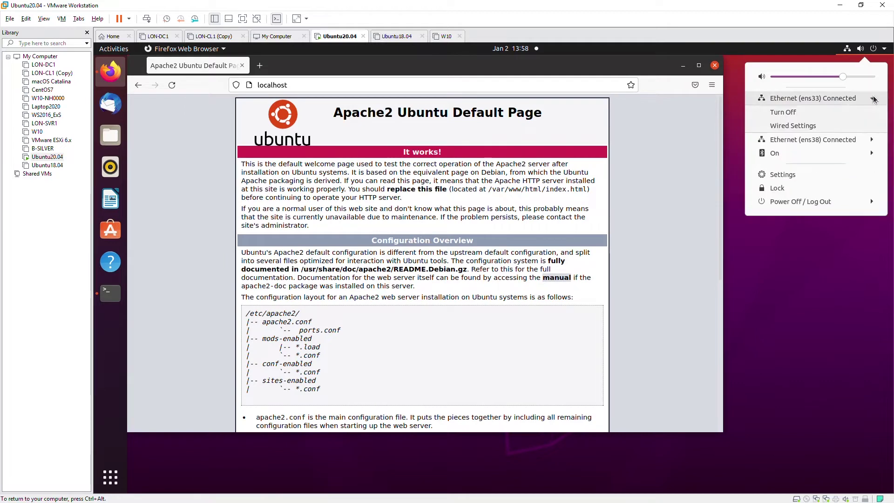
click(830, 125)
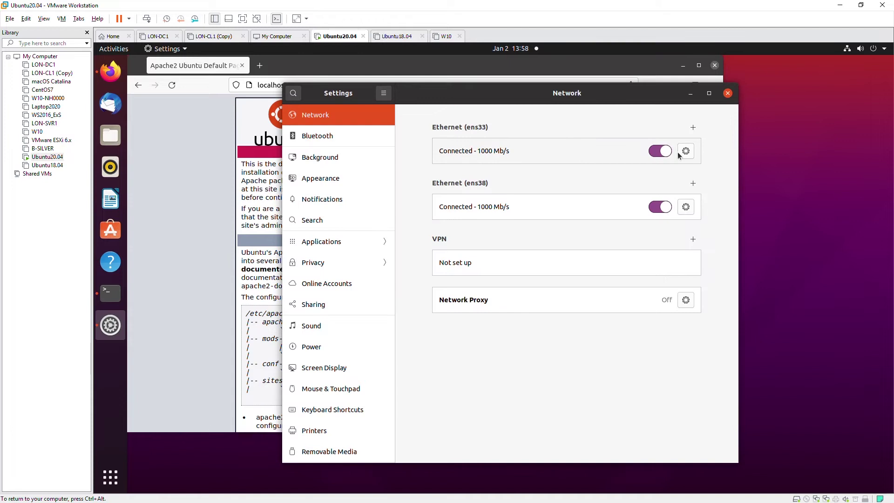
click(685, 151)
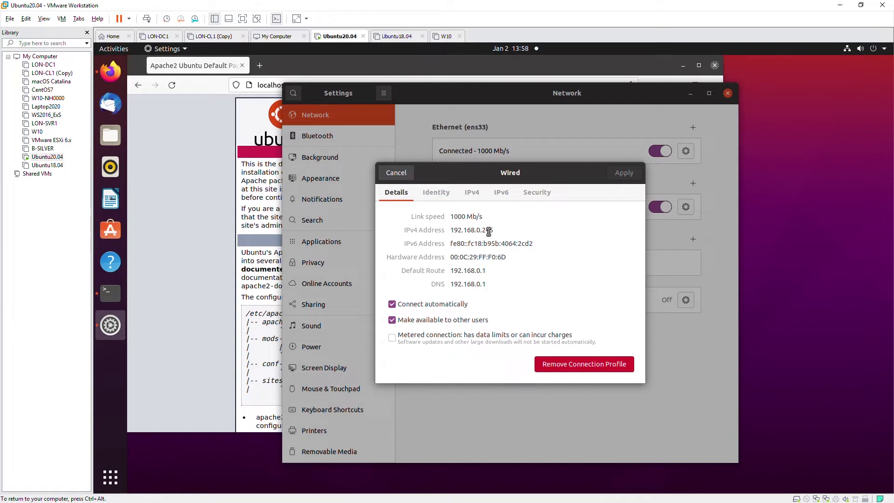
drag(453, 230, 508, 225)
key(ctrl+c)
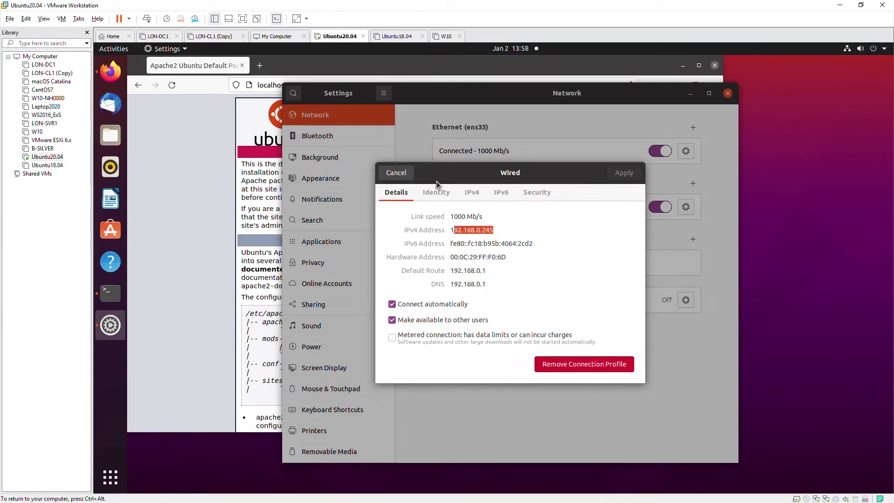
click(396, 173)
Paste 192.168.0.245 into Firefox's address bar, load it, and reload the Apache default page
click(235, 119)
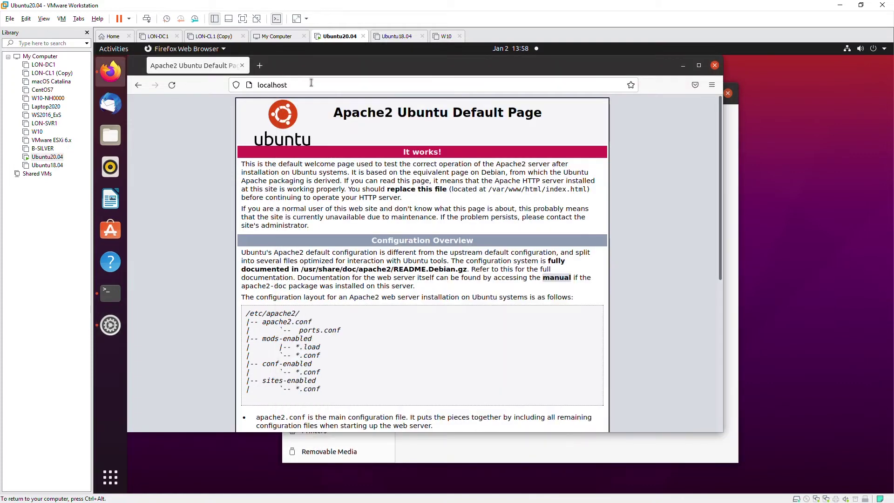
click(246, 85)
key(ctrl+v)
text(1)
key(Return)
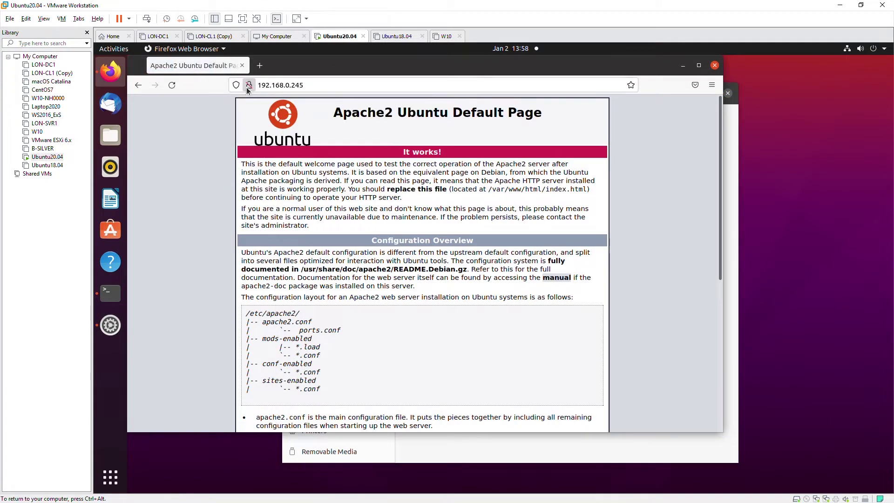
click(171, 84)
click(111, 135)
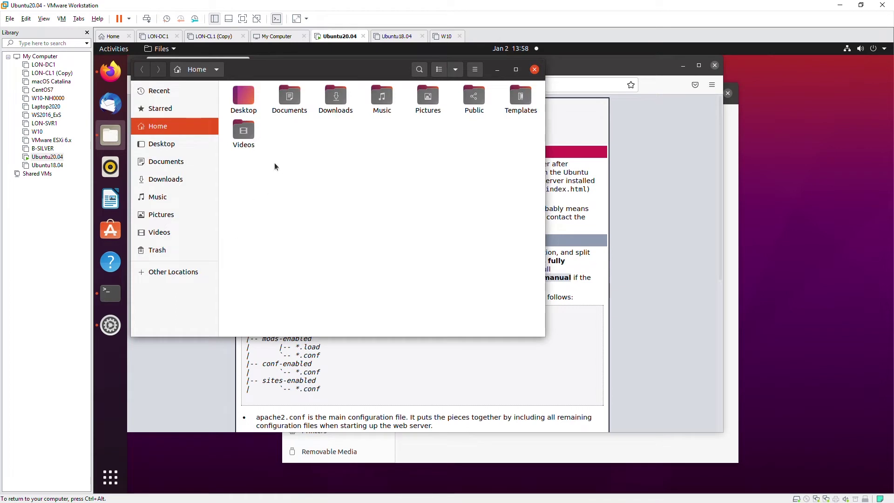
Browse Other Locations > Computer to /var/www/html and select index.html
click(180, 272)
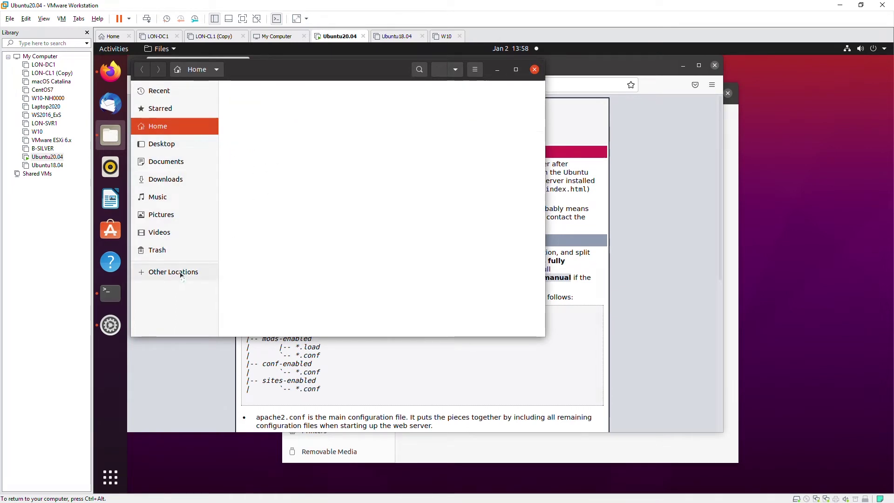
click(269, 102)
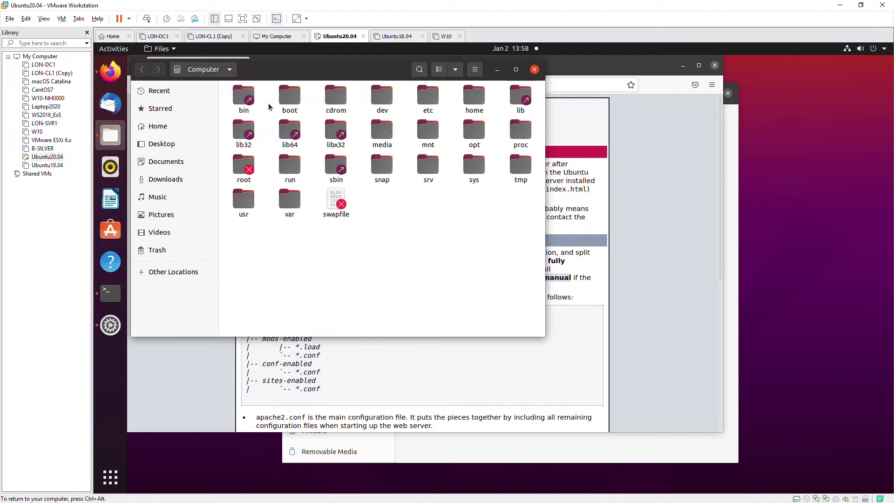
double_click(288, 202)
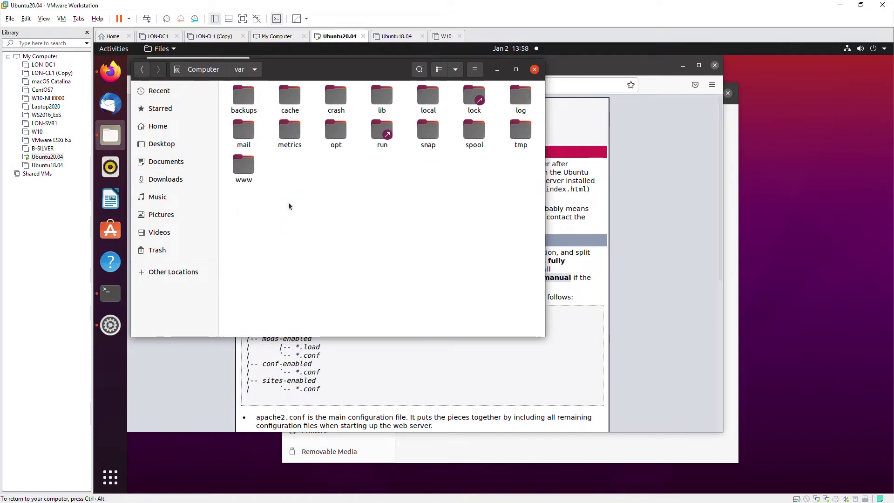
double_click(242, 166)
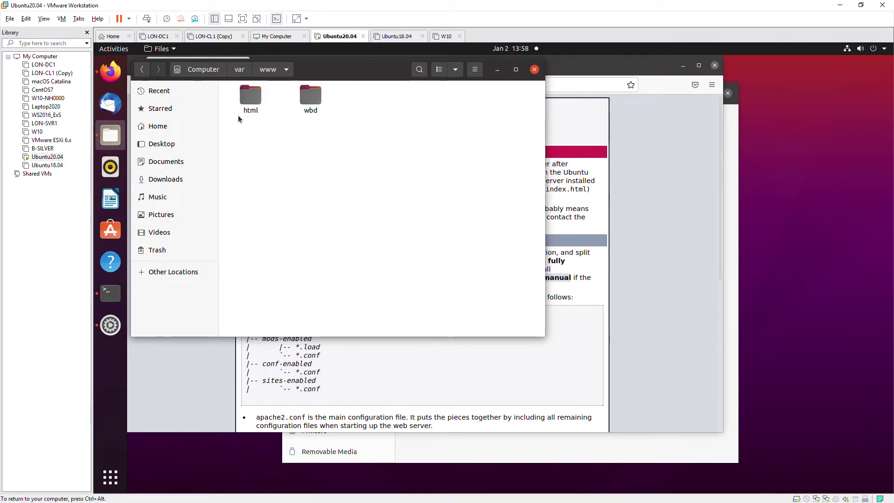
double_click(250, 97)
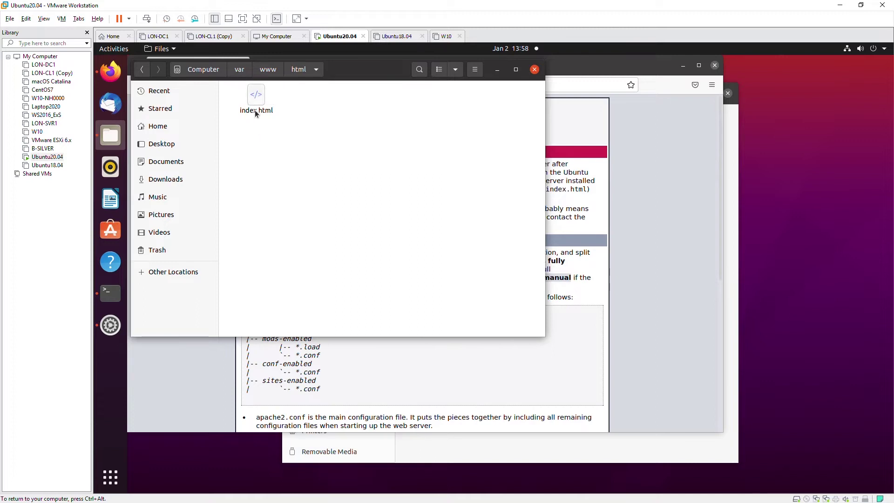
click(253, 102)
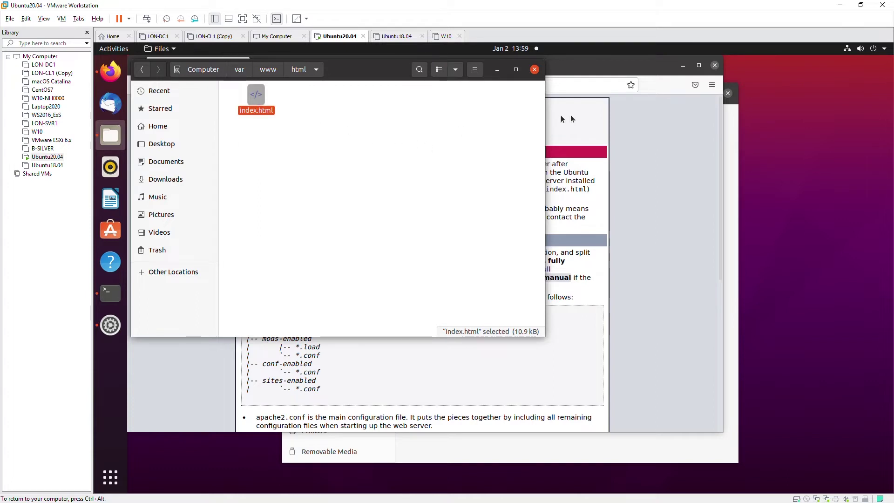
right_click(764, 112)
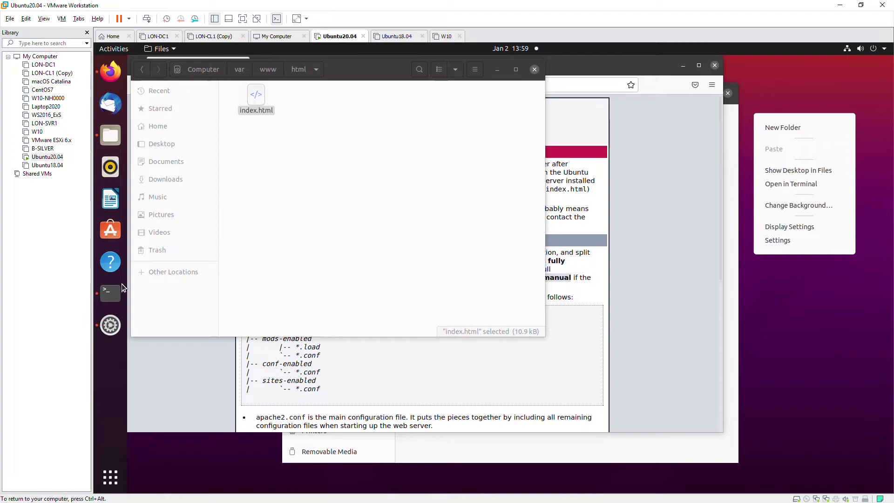
Exit the apache2 status pager, cd to /var/www/html, and run sudo gedit index.html
click(110, 294)
click(110, 294)
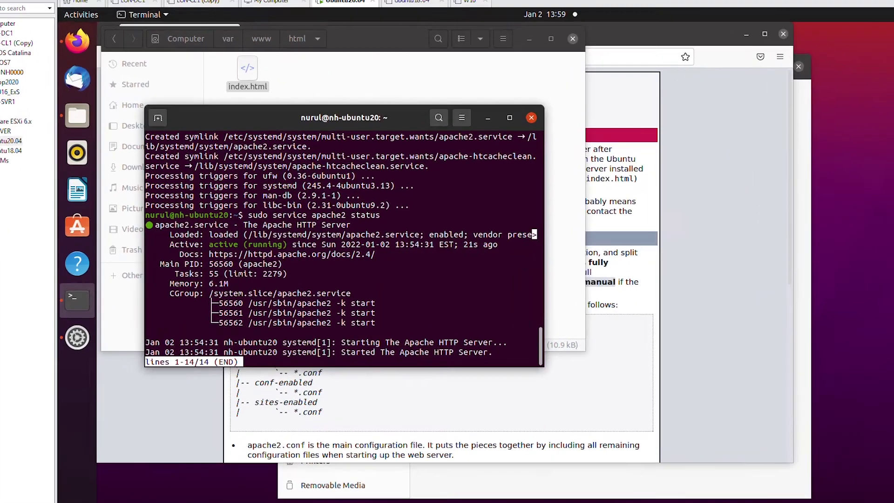
key(q)
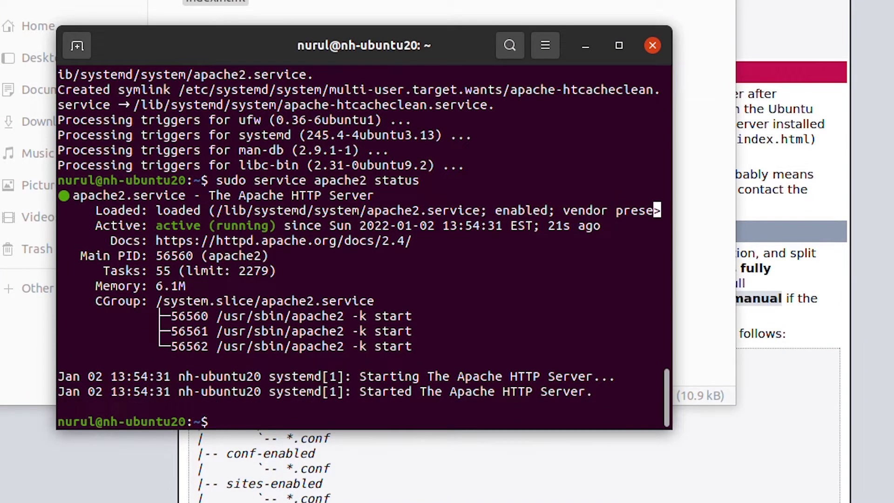
text(cd )
text(/var/)
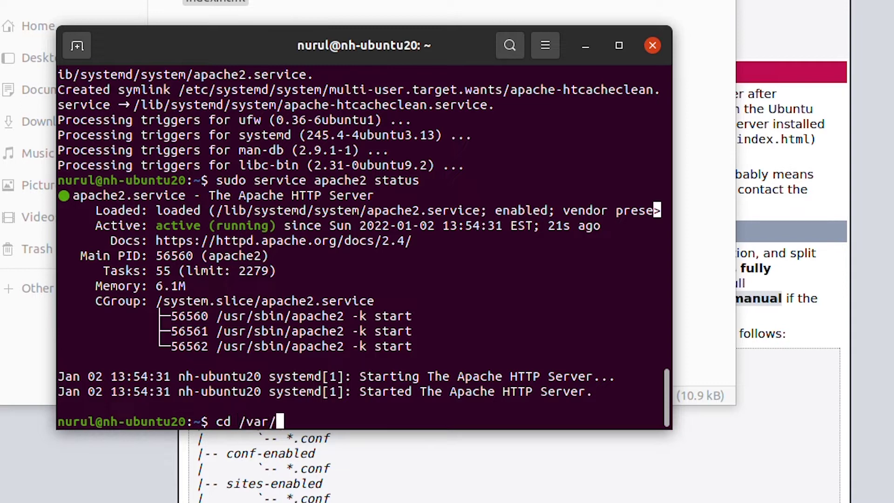
text(www/html)
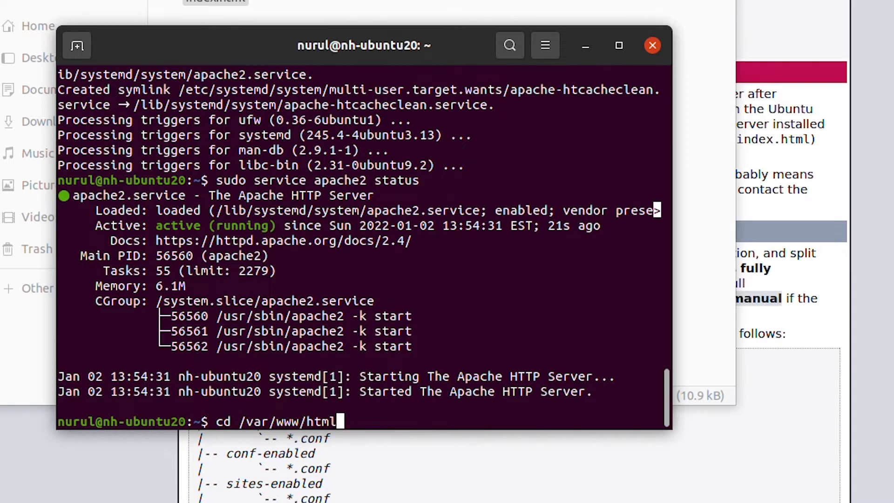
key(Return)
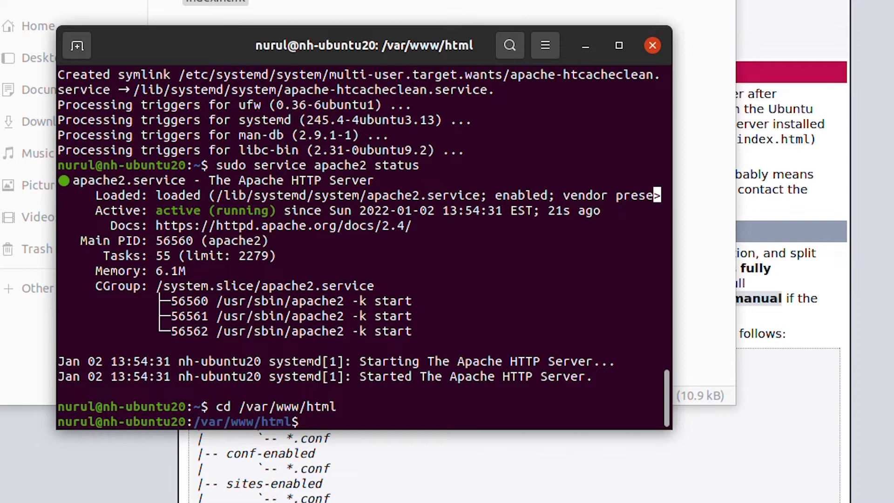
text(sudo g)
text(edit )
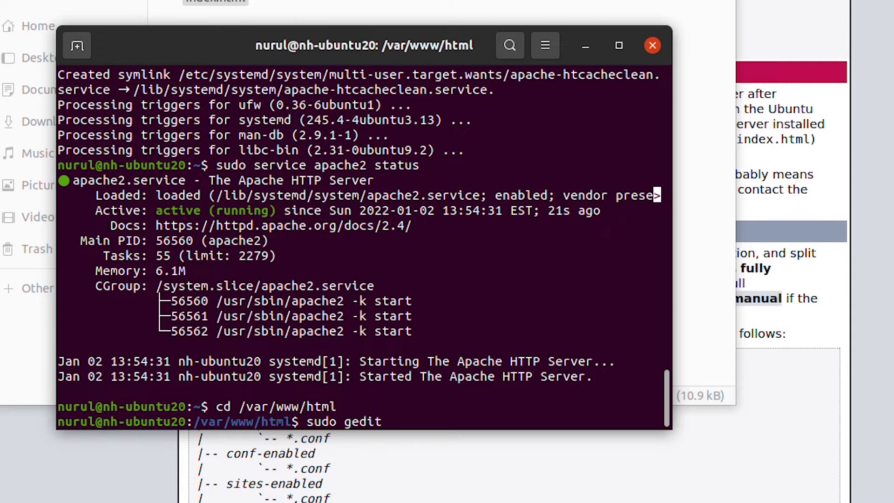
text(index.)
text(html)
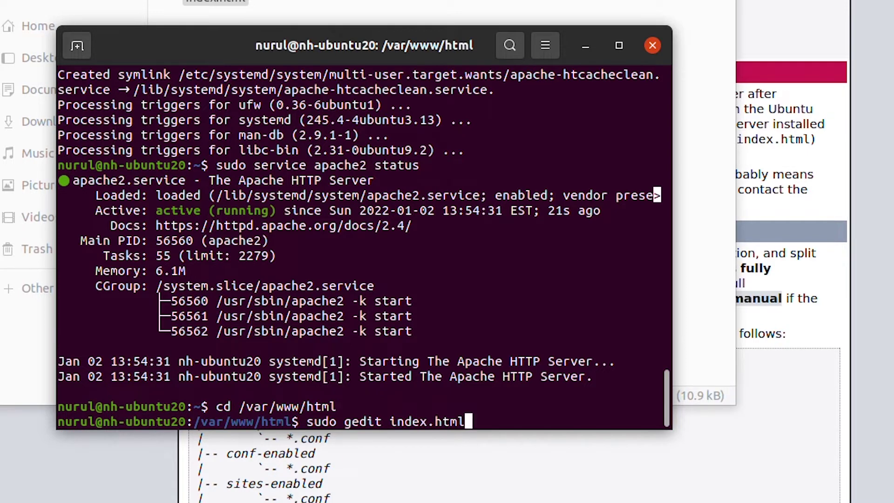
key(Return)
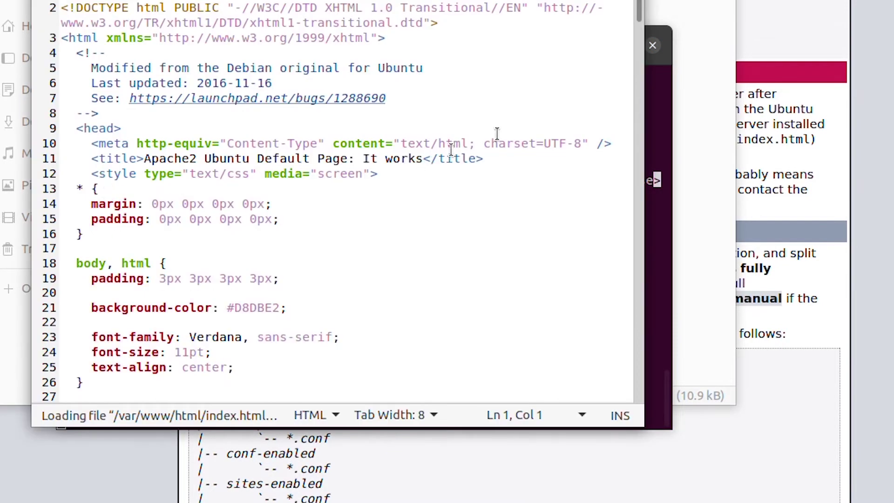
mouse_move(642, 9)
mouse_down()
mouse_move(623, 205)
mouse_move(621, 178)
mouse_move(639, 197)
mouse_move(639, 187)
mouse_up()
Delete the page content block from line 200 to line 370 in index.html
click(622, 196)
scroll(637, 190, down, 1)
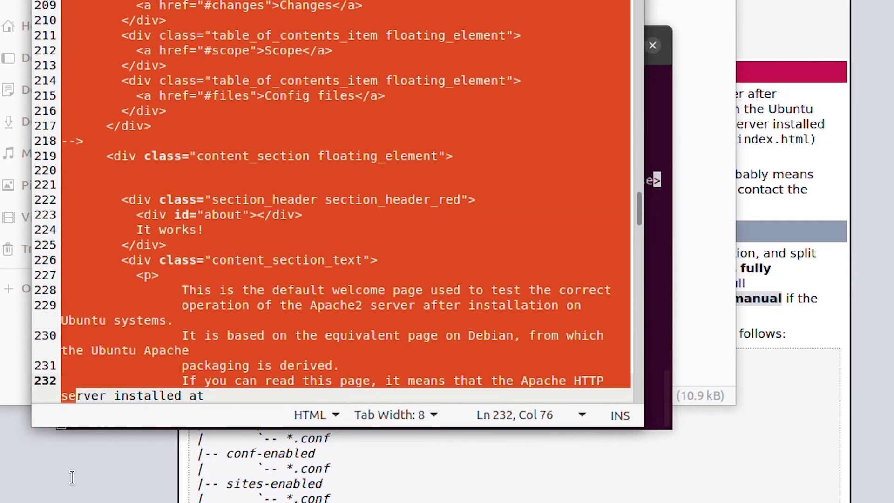
drag(60, 73, 70, 462)
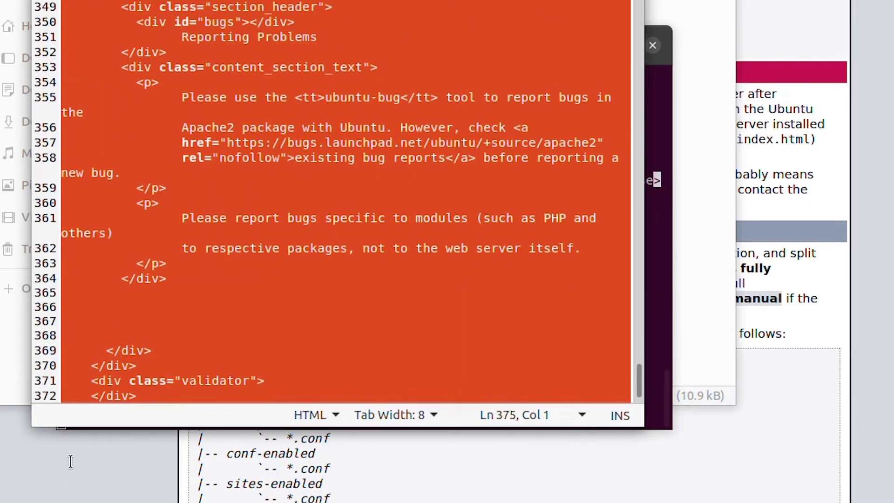
mouse_move(70, 461)
mouse_down()
mouse_move(42, 316)
mouse_move(43, 322)
mouse_up()
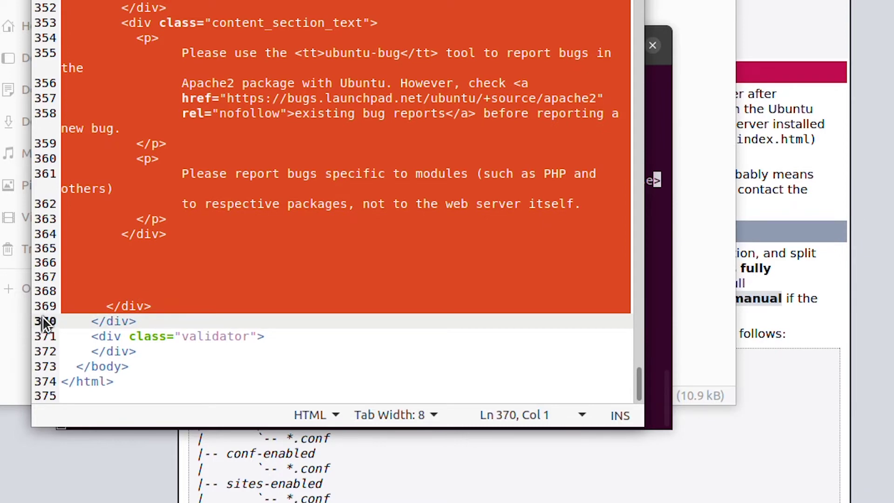
key(Delete)
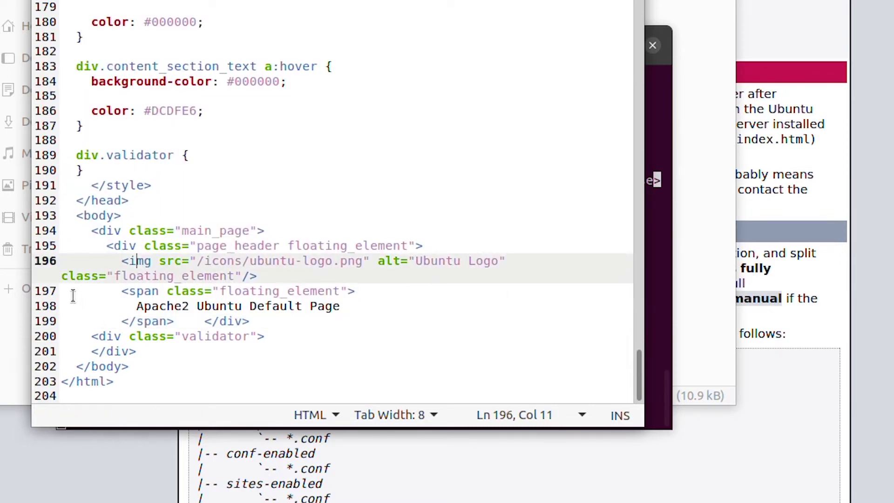
Delete the Ubuntu logo img line and the leftover closing div, then save index.html
click(59, 266)
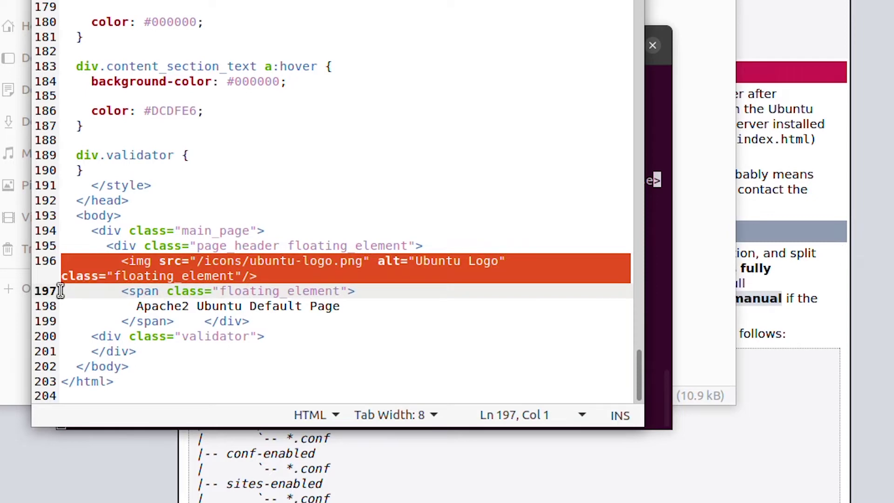
key(Delete)
click(171, 305)
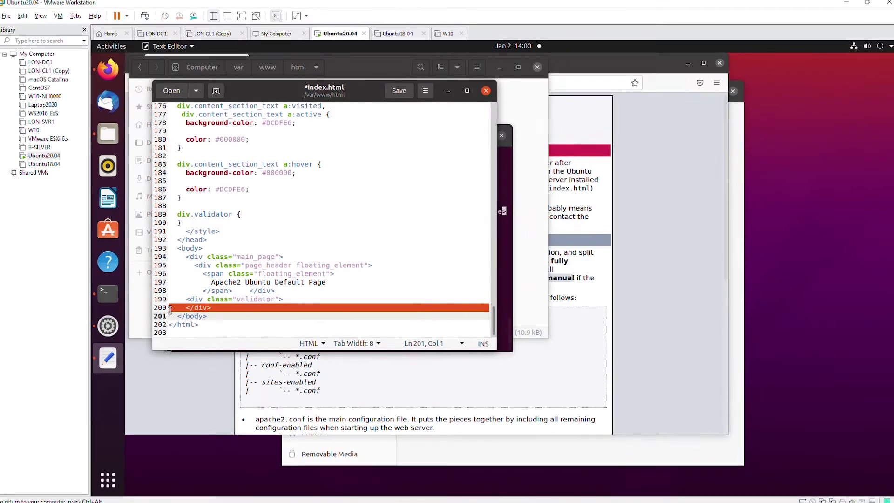
key(Delete)
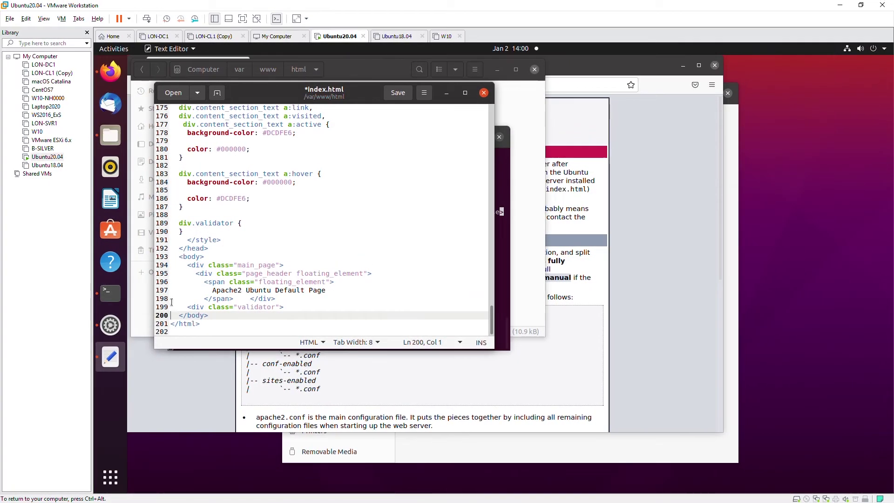
click(213, 240)
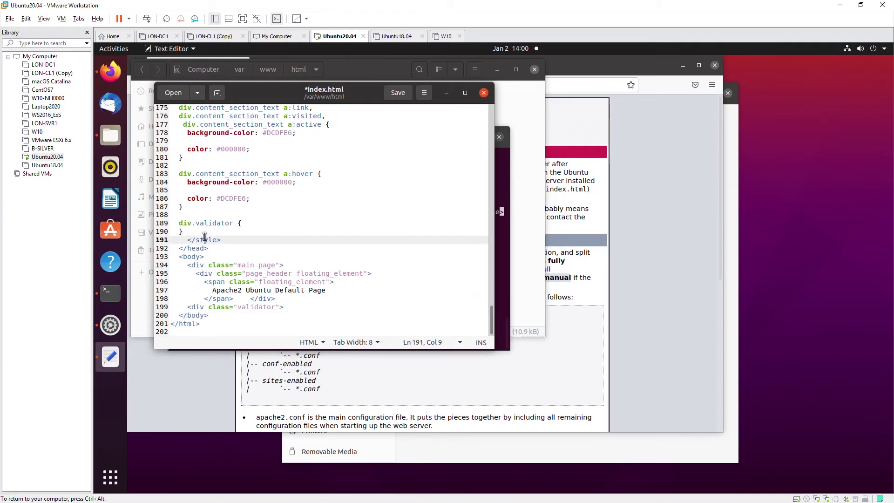
click(398, 93)
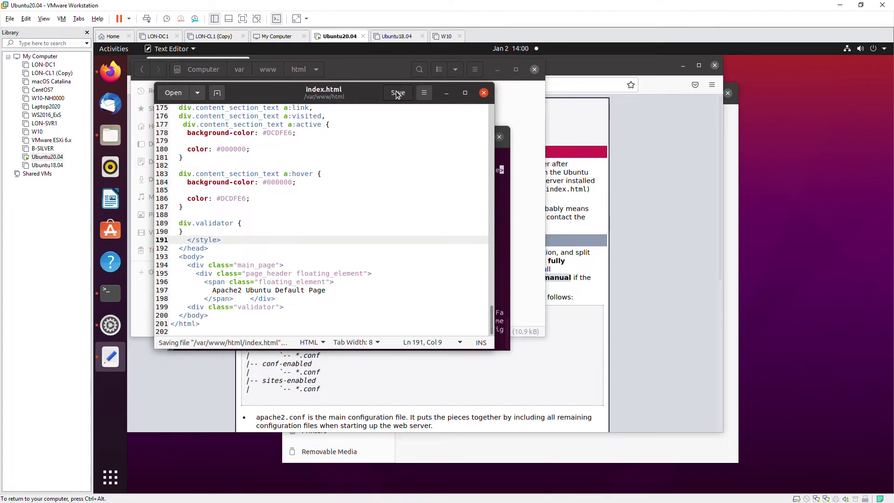
Reload the served page in Firefox and bring the index.html editor back to the front
click(641, 115)
click(171, 85)
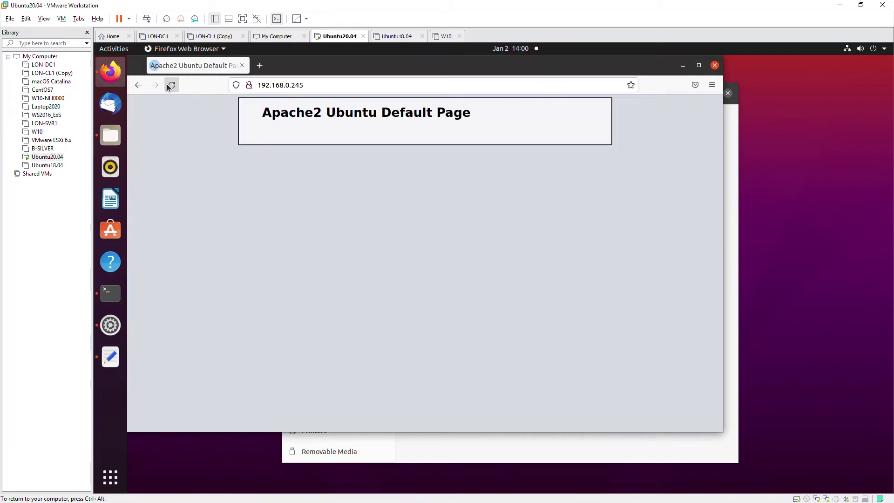
click(111, 356)
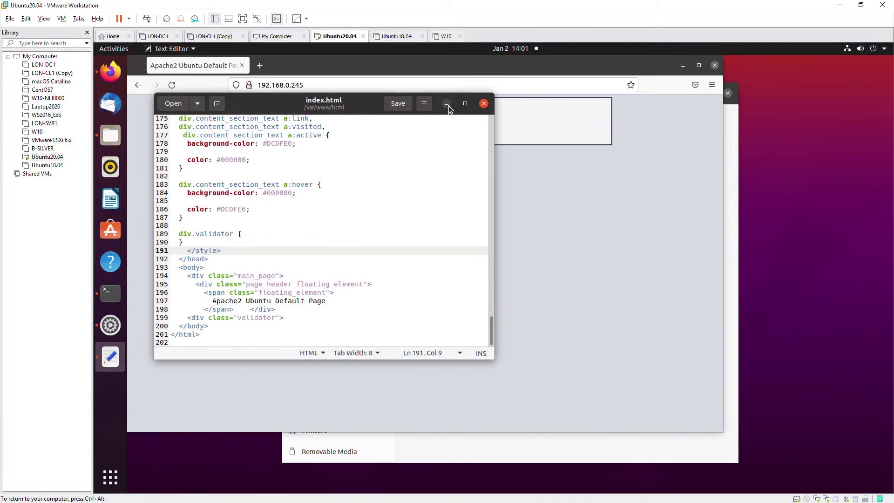
click(110, 356)
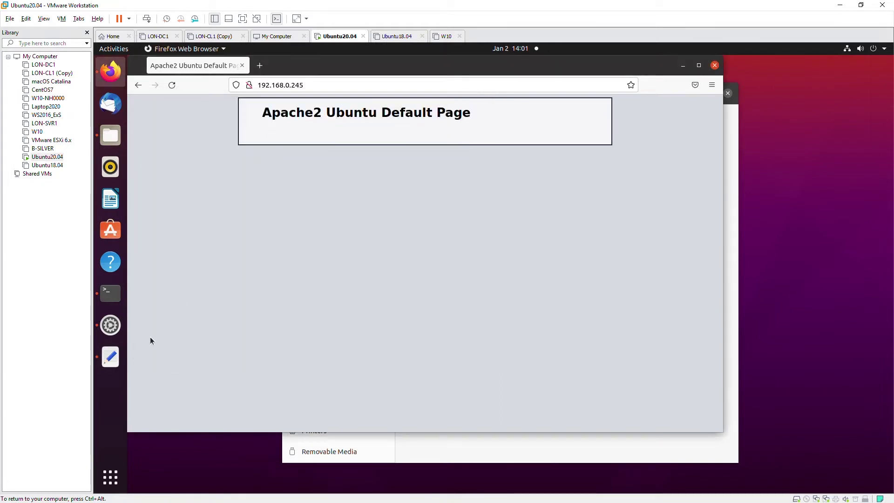
click(111, 357)
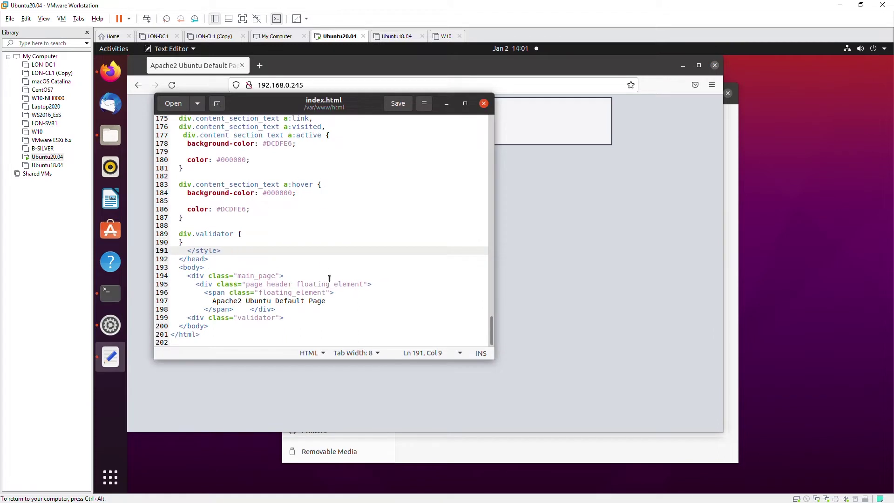
Append ' in VM' to the heading, save index.html, and reload Firefox
click(337, 300)
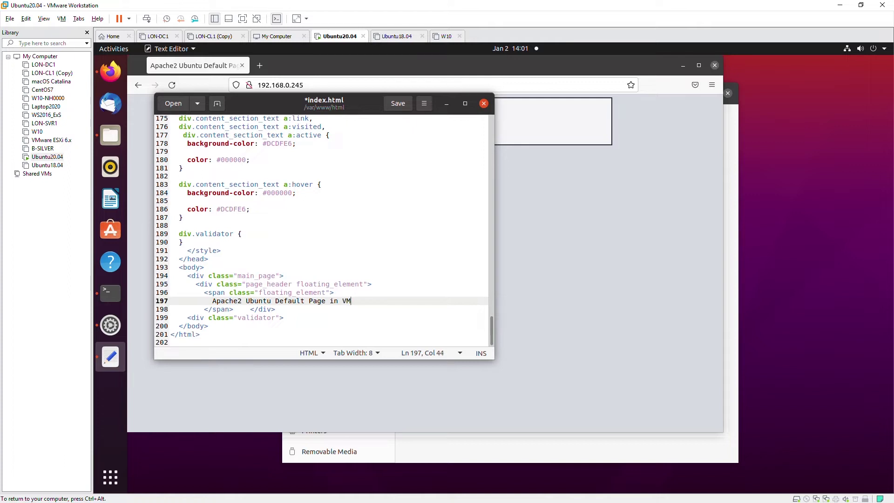
click(399, 108)
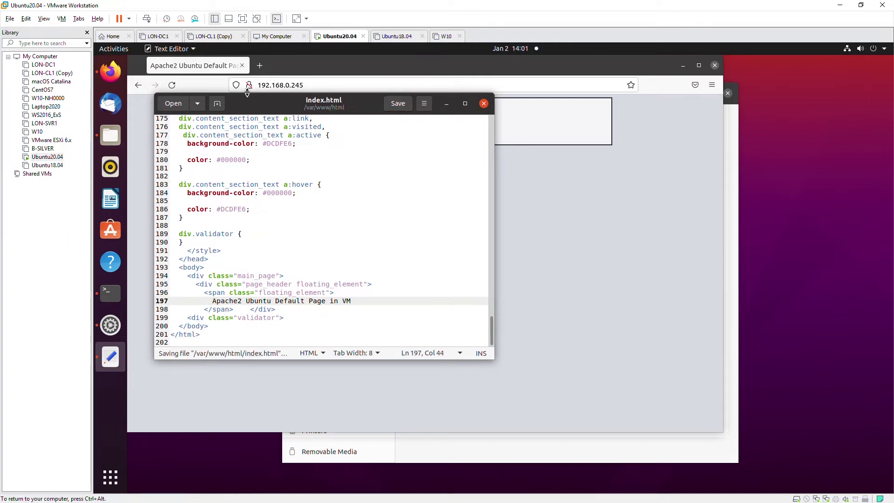
click(172, 85)
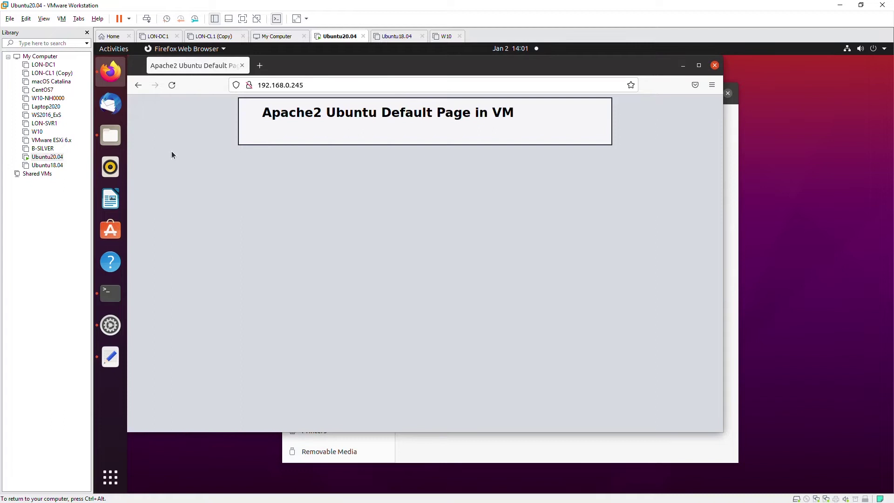
Browse through Other Locations to the html_copy folder on the Desktop
click(110, 136)
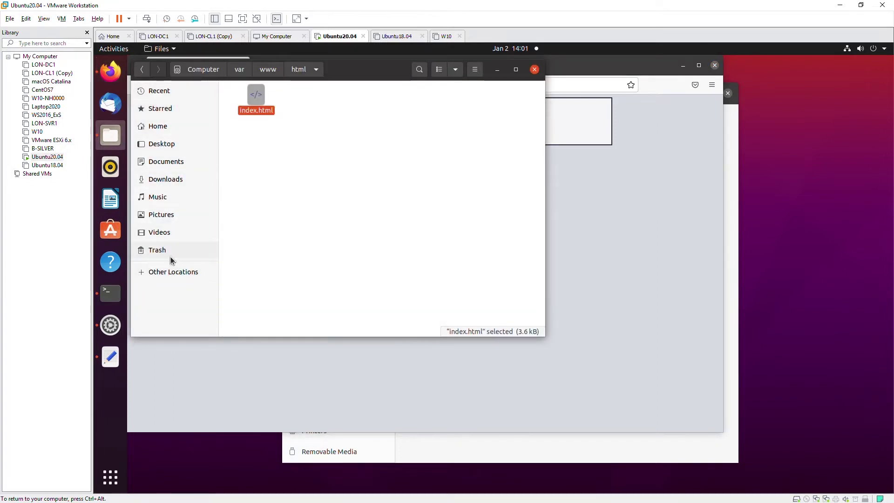
click(175, 274)
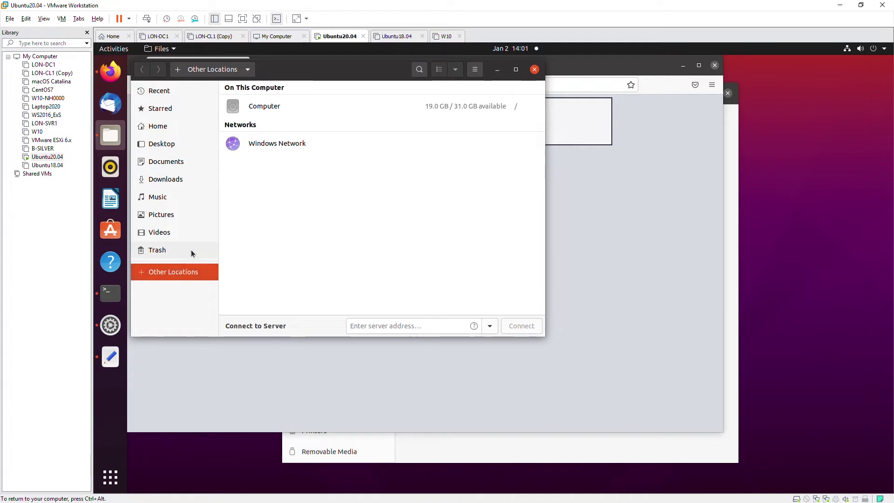
click(263, 109)
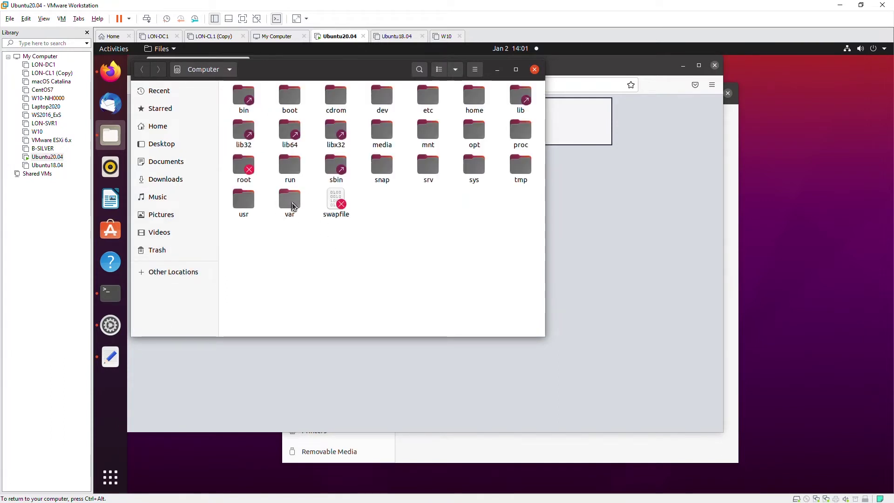
click(175, 145)
double_click(257, 100)
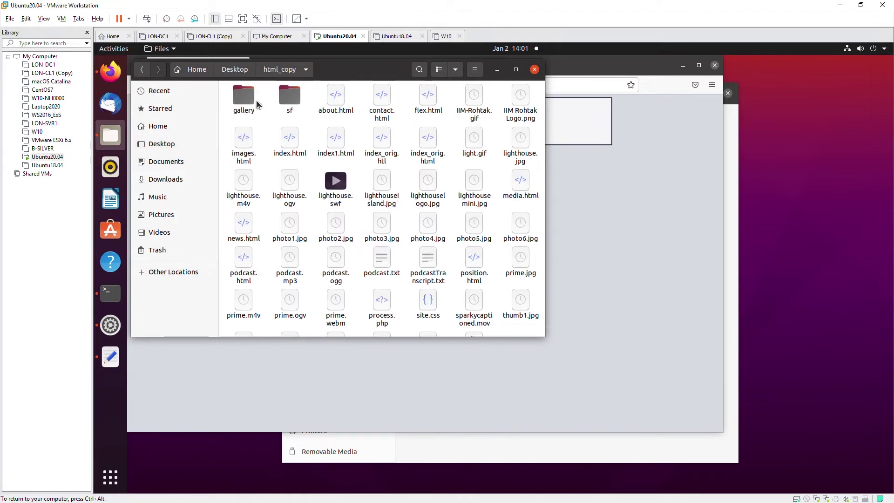
click(236, 70)
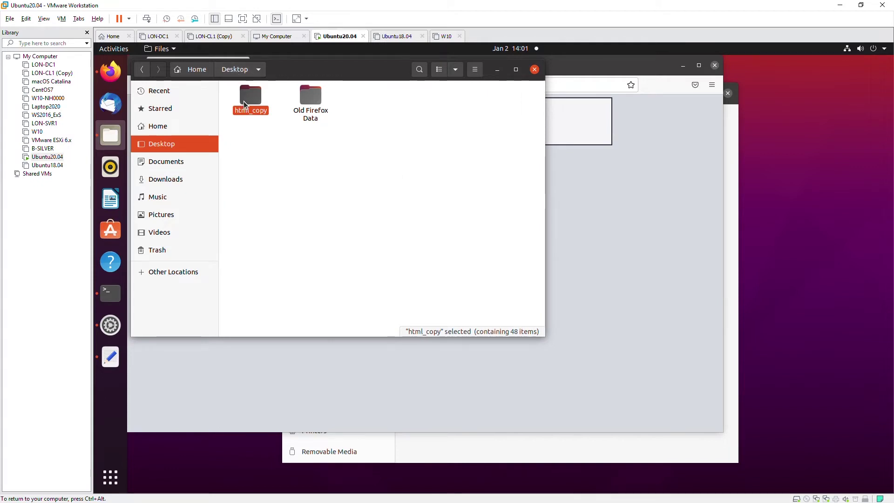
double_click(244, 101)
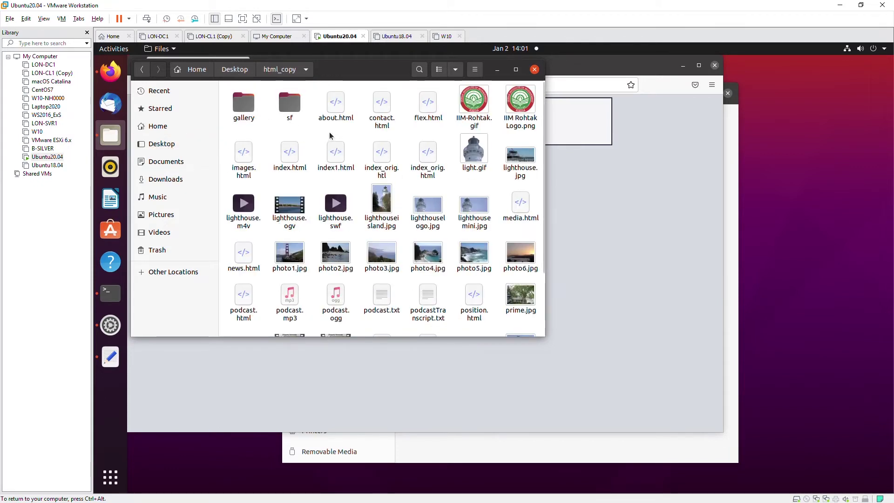
Select about.html, contact.html, index.html and news.html and copy them
click(334, 118)
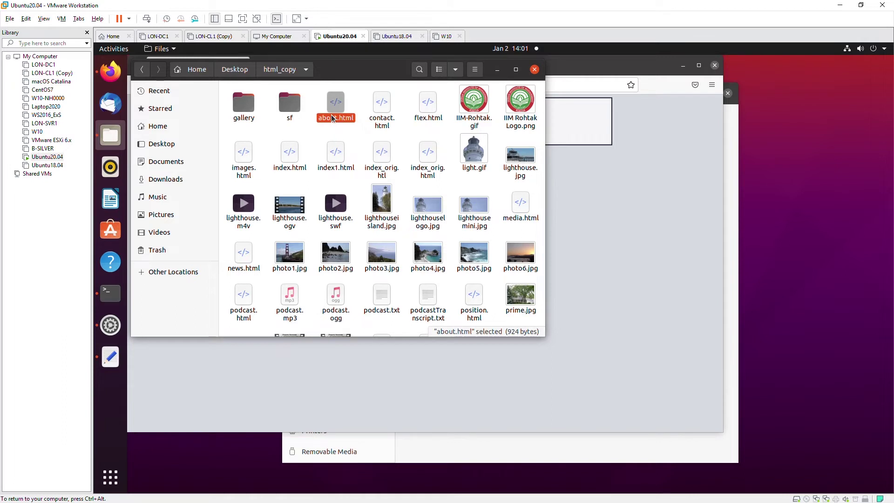
ctrl+click(381, 116)
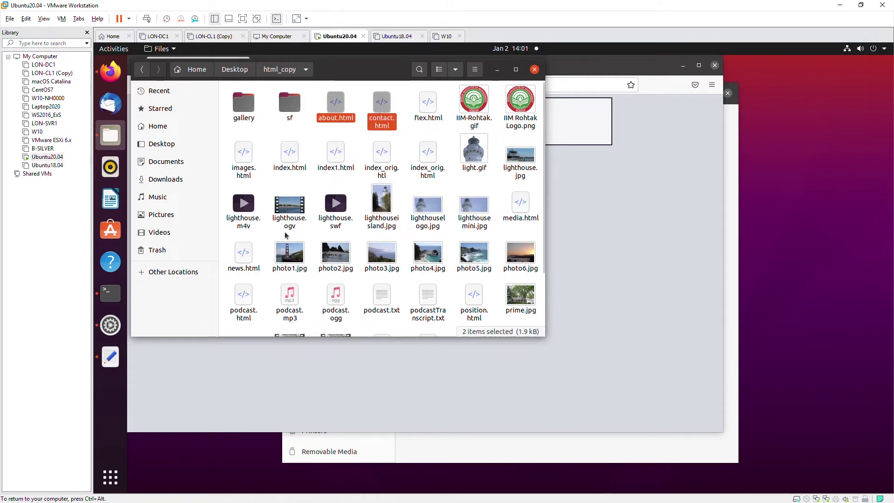
ctrl+click(279, 157)
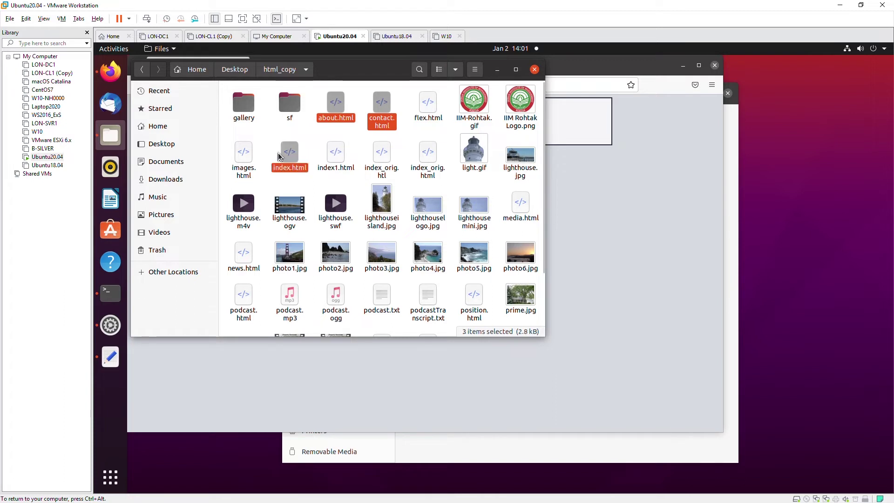
mouse_move(541, 185)
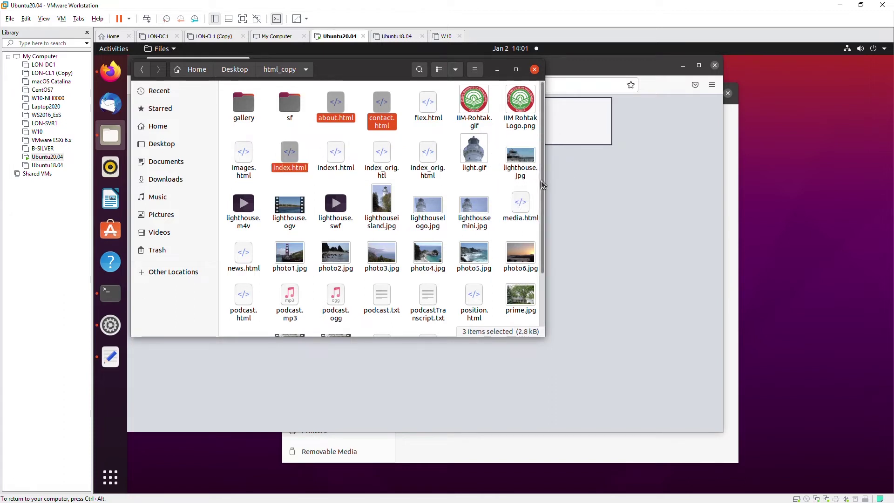
drag(542, 185, 546, 249)
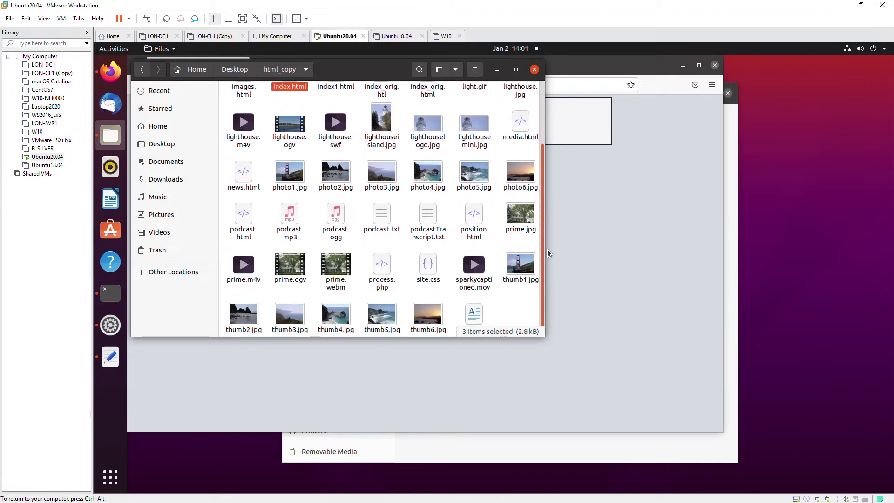
drag(546, 250, 547, 240)
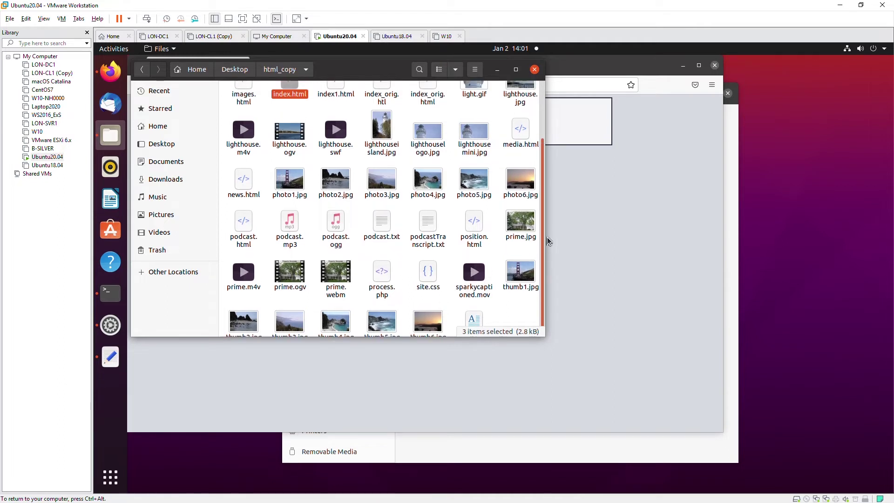
ctrl+click(242, 188)
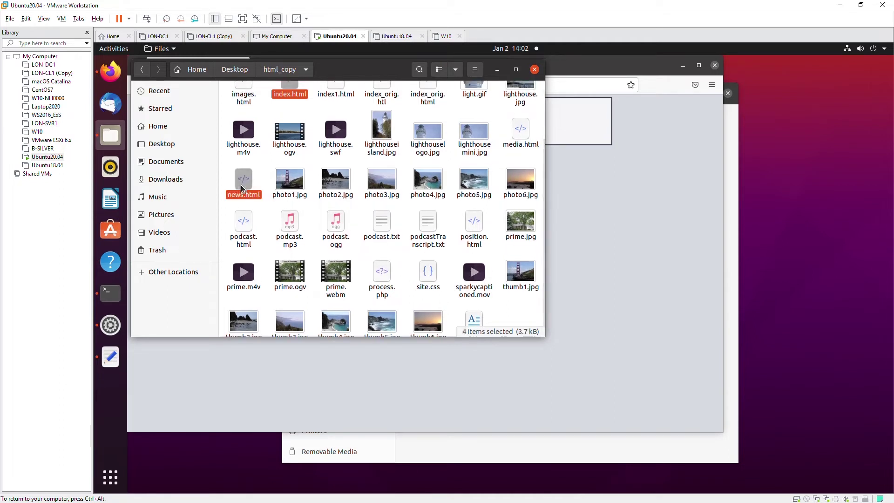
right_click(242, 187)
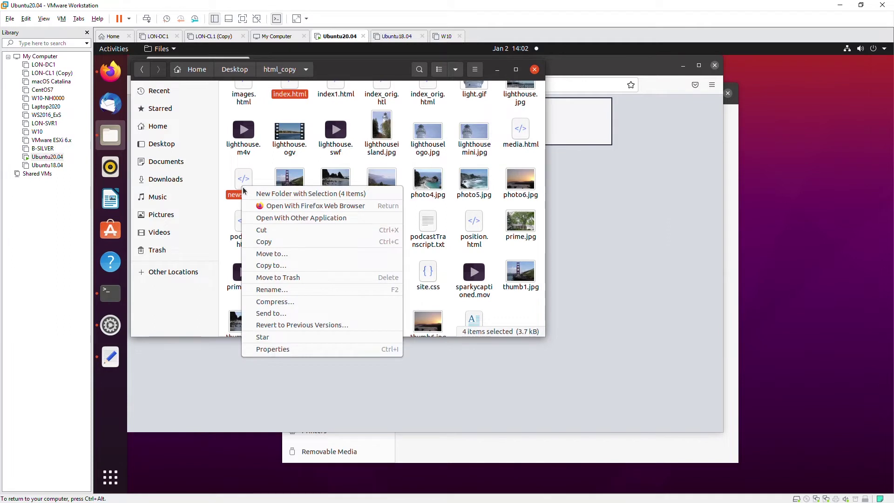
click(279, 245)
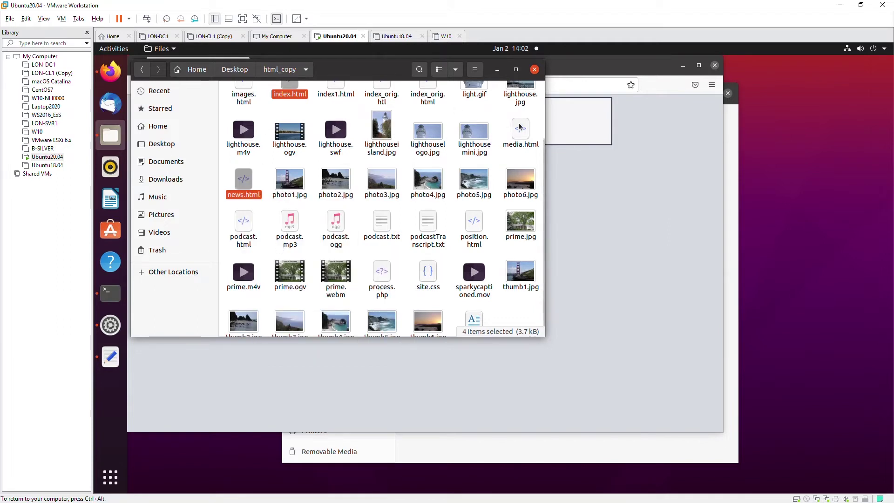
scroll(543, 126, up, 1)
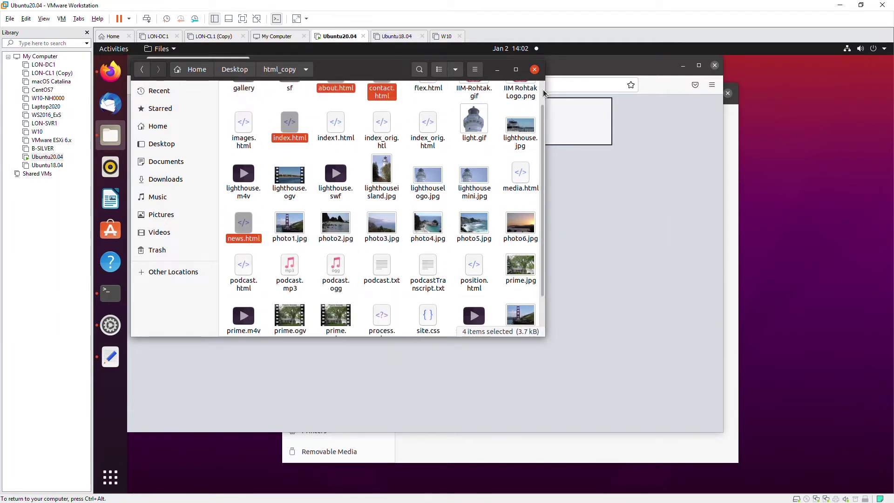
scroll(543, 126, up, 1)
Create a new folder named html on the Desktop
click(235, 71)
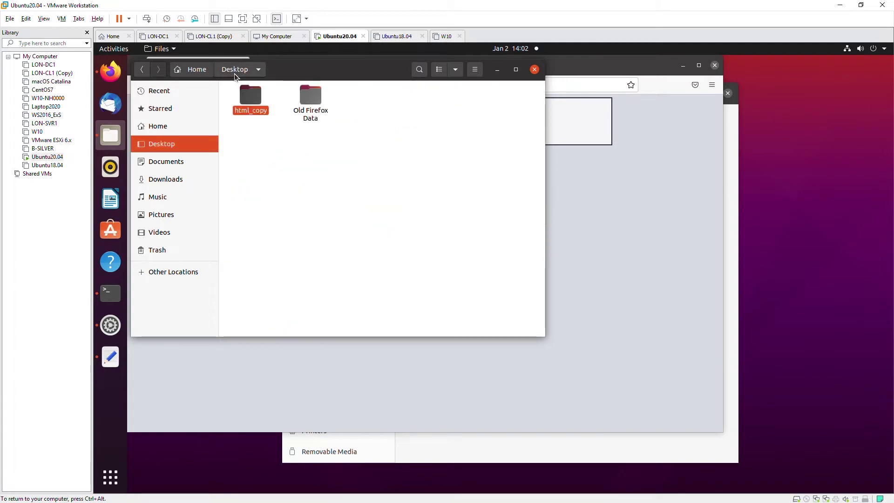
right_click(261, 188)
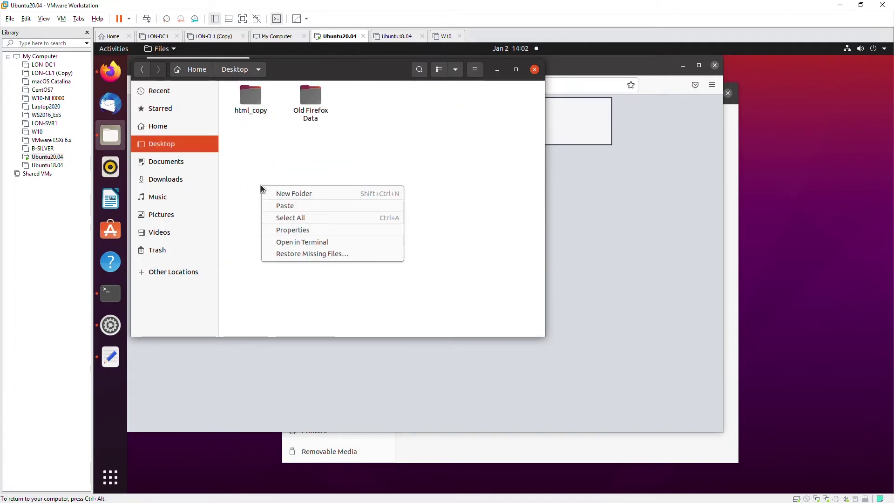
click(362, 194)
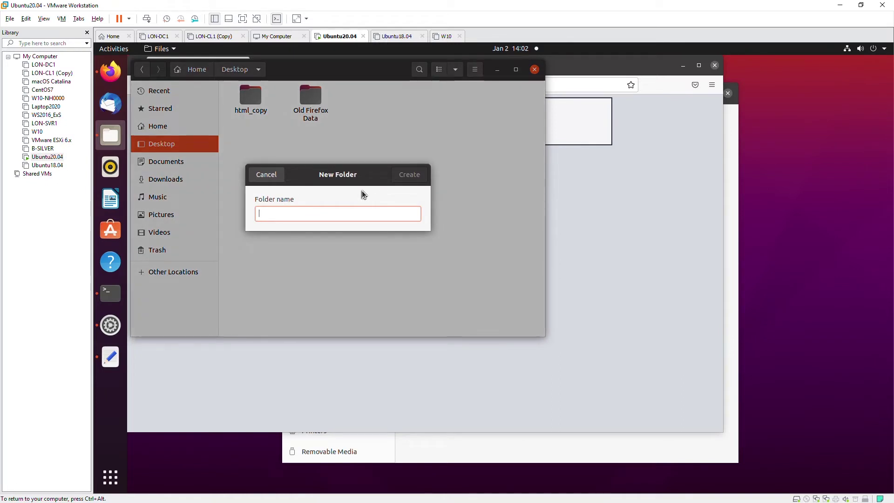
text(ht)
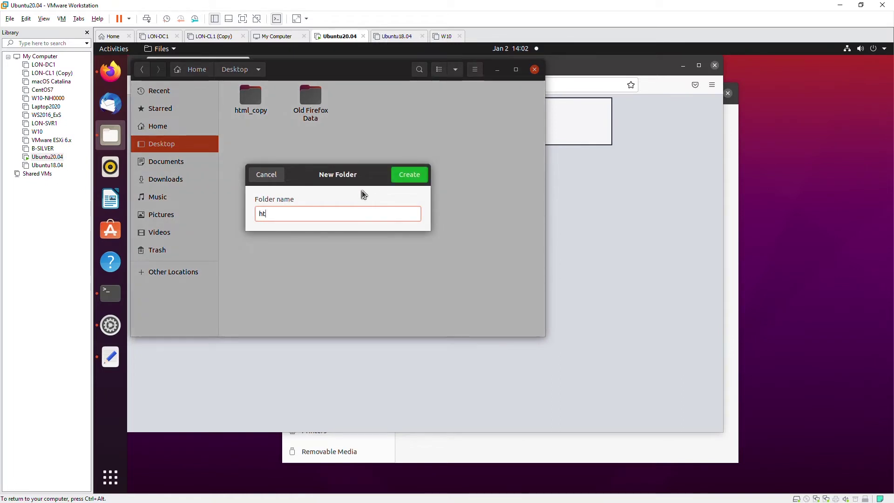
text(ml)
key(Return)
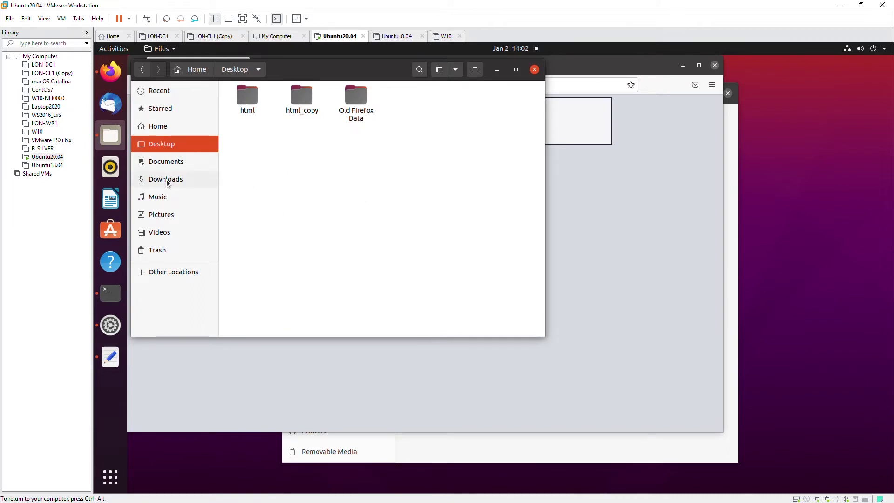
Return to the computer's root folder and reopen the Desktop folder
click(138, 75)
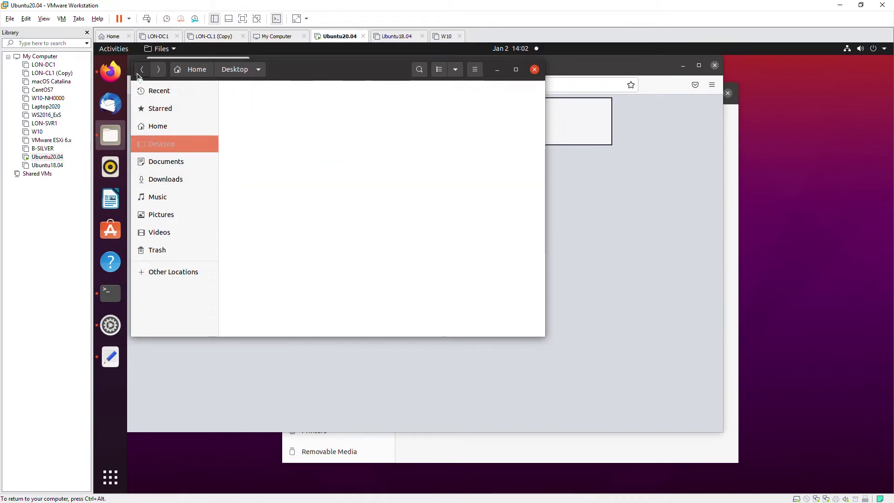
click(138, 75)
click(140, 70)
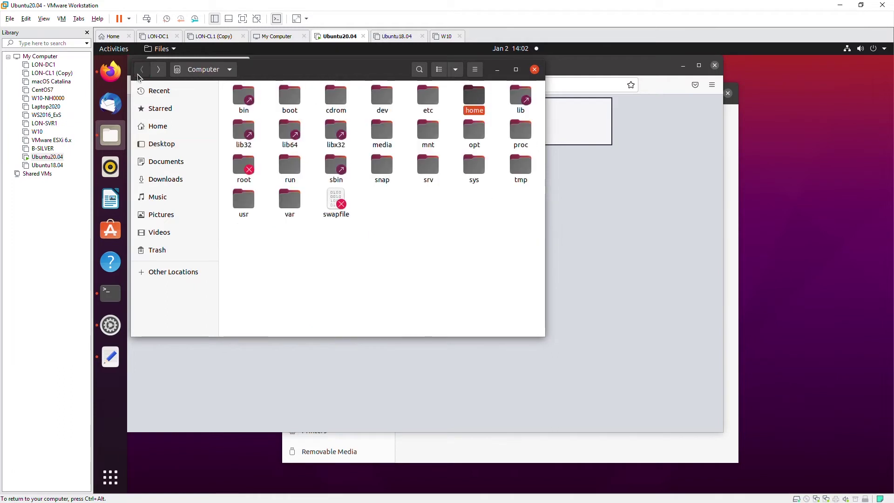
click(297, 272)
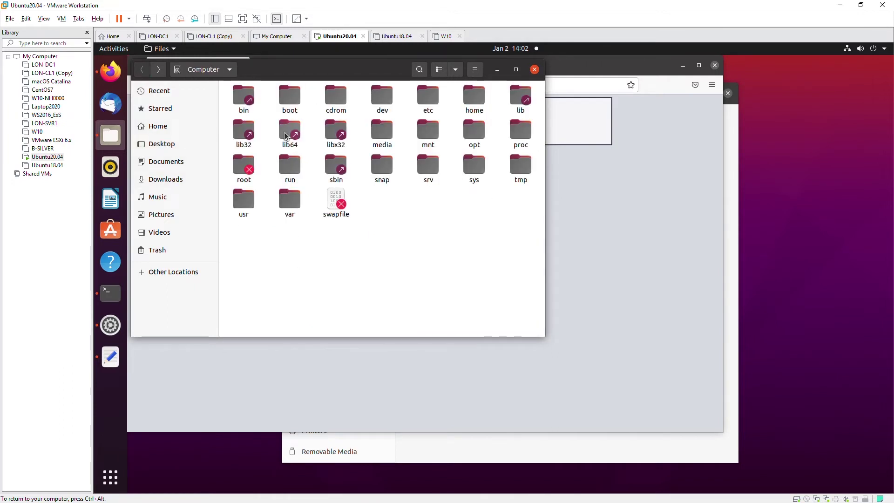
click(161, 145)
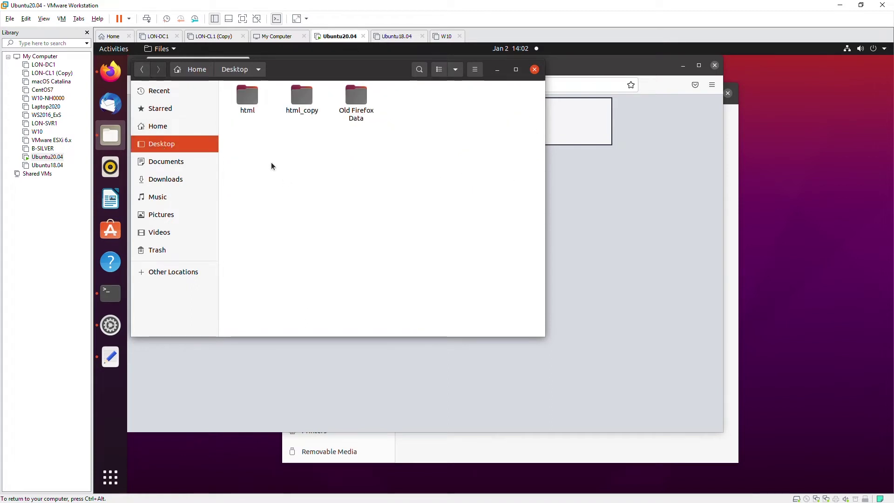
Paste the four web pages into the Desktop html folder, then reopen it and select them all
double_click(241, 94)
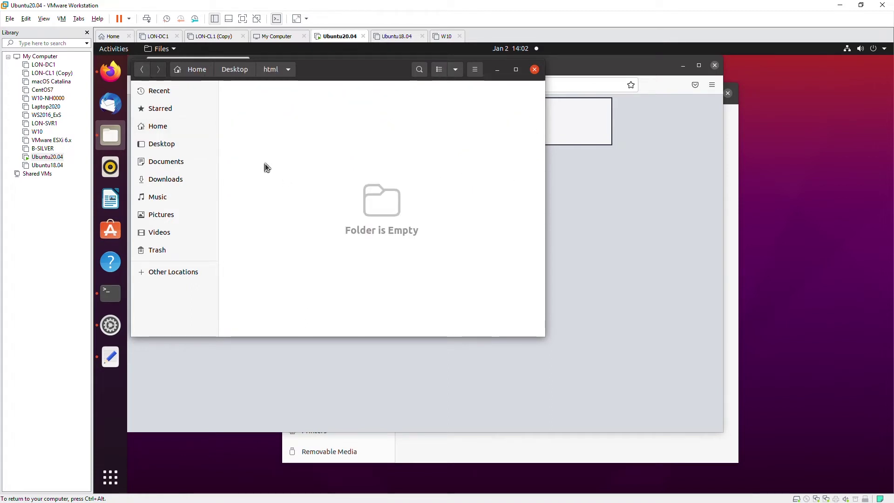
key(ctrl+v)
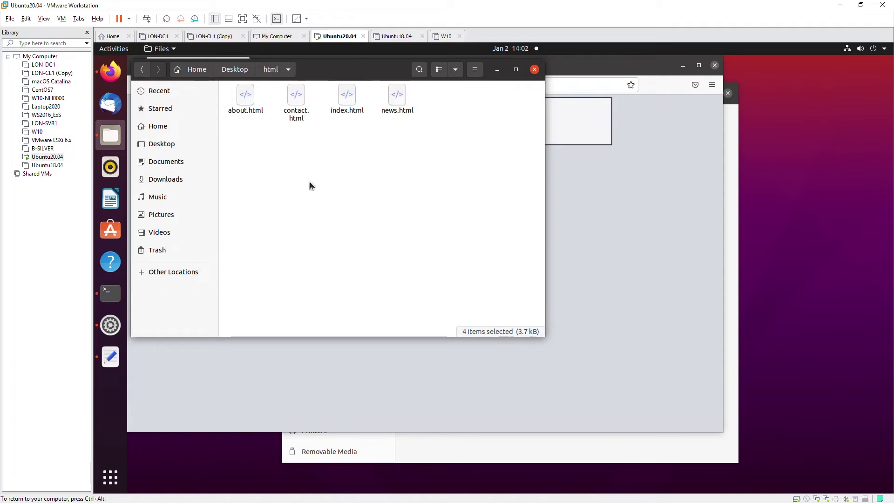
click(141, 69)
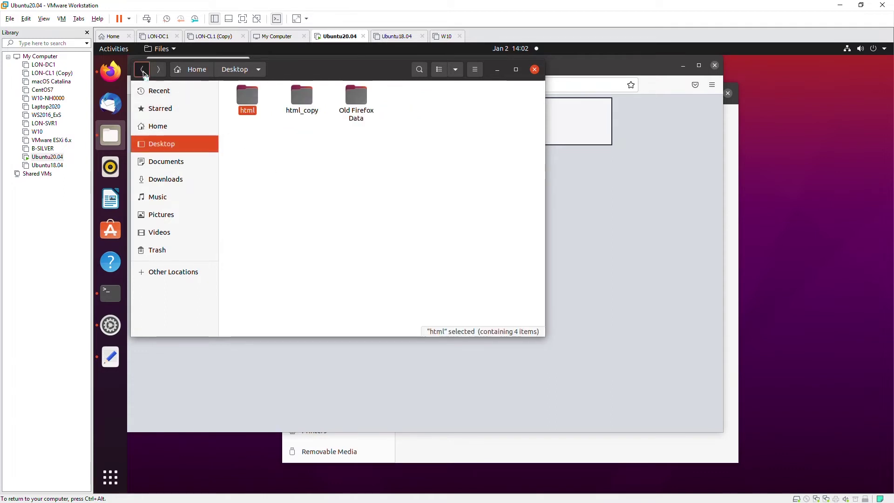
click(142, 69)
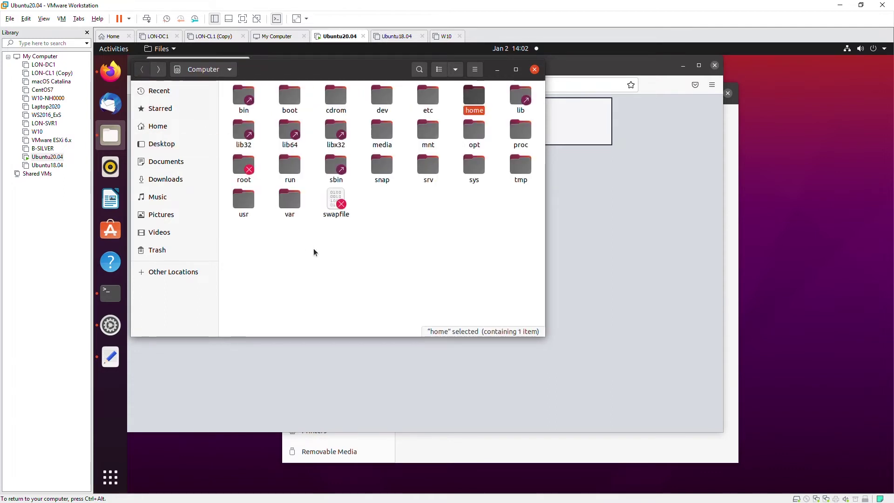
click(326, 260)
click(159, 145)
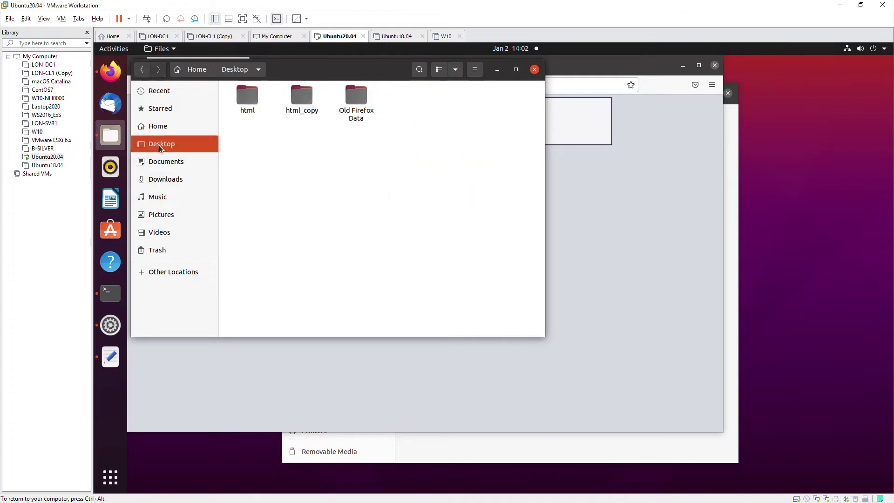
double_click(249, 102)
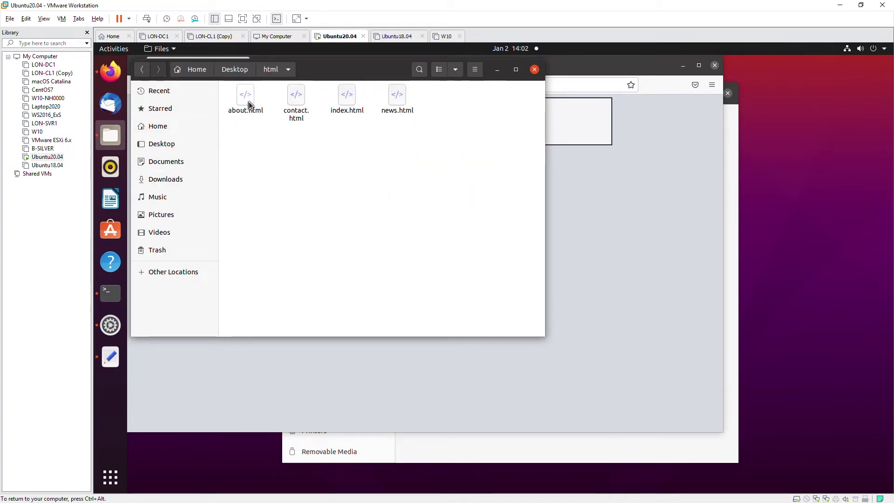
drag(447, 146, 217, 85)
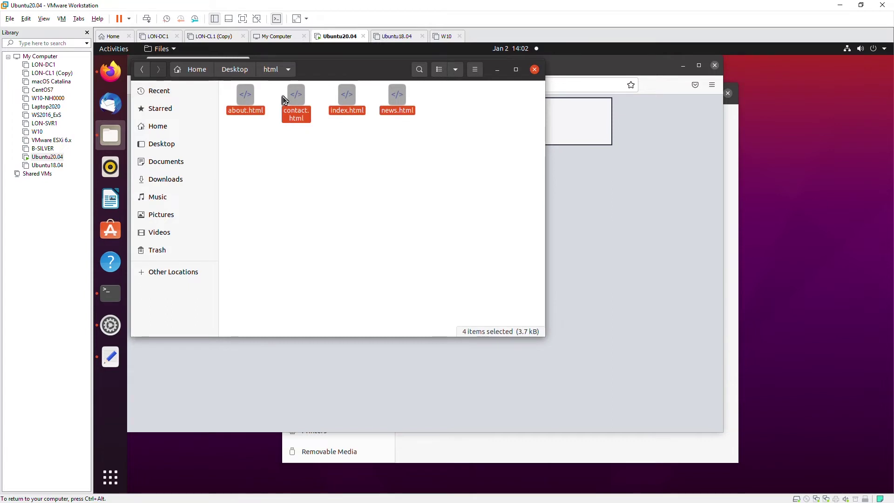
Try pasting the pages into /var/www/html and dismiss the permission error
click(183, 273)
click(266, 112)
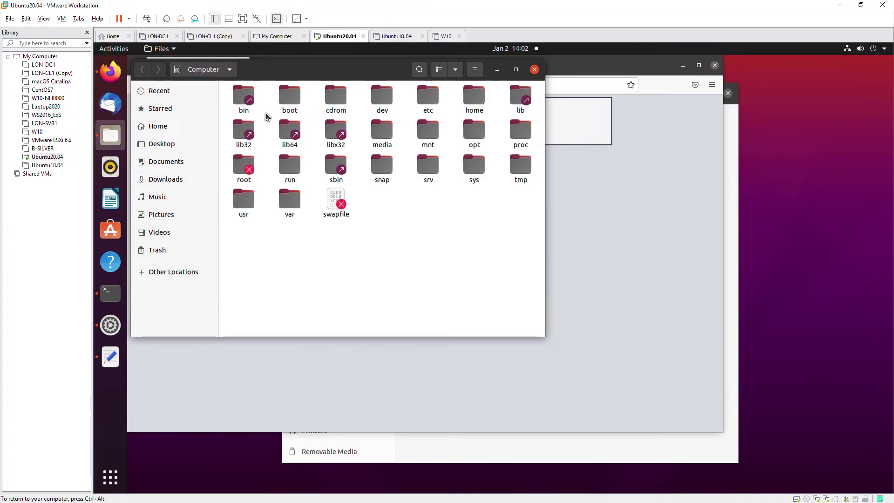
double_click(289, 201)
double_click(250, 170)
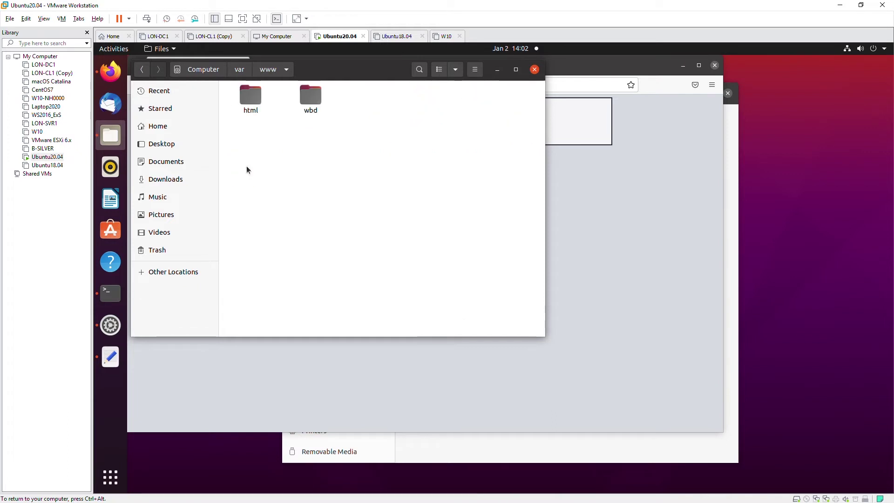
double_click(253, 97)
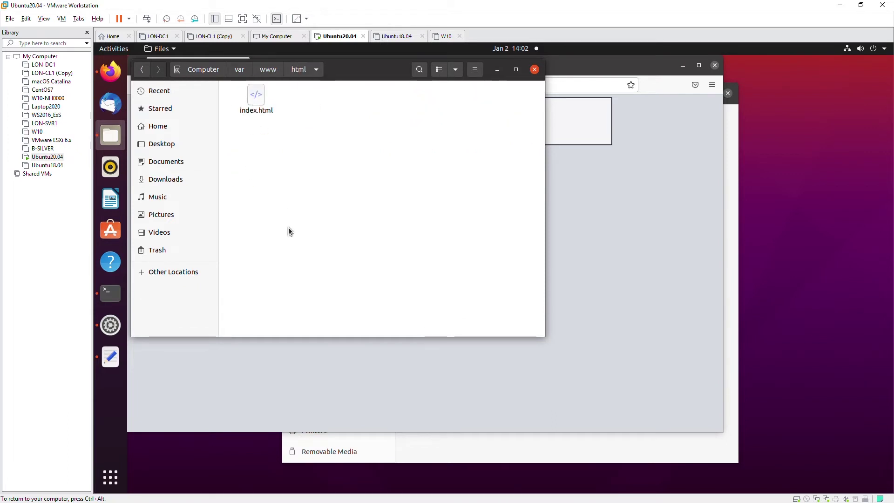
key(ctrl+v)
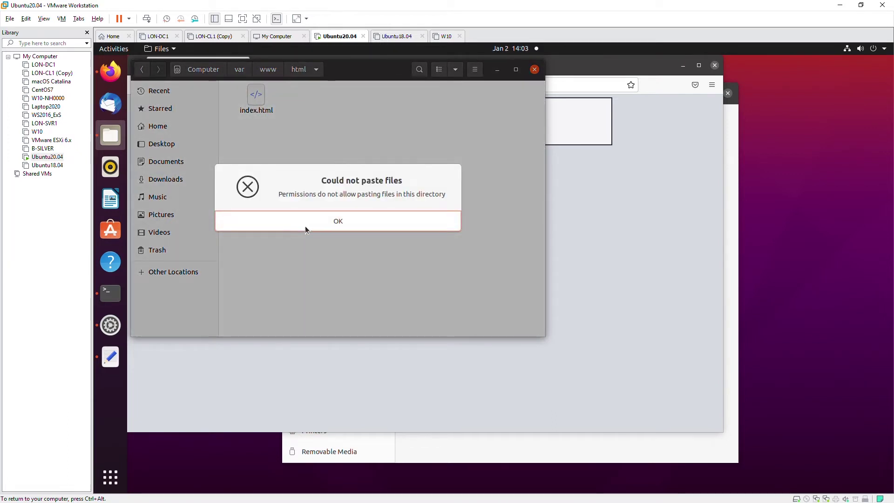
click(311, 224)
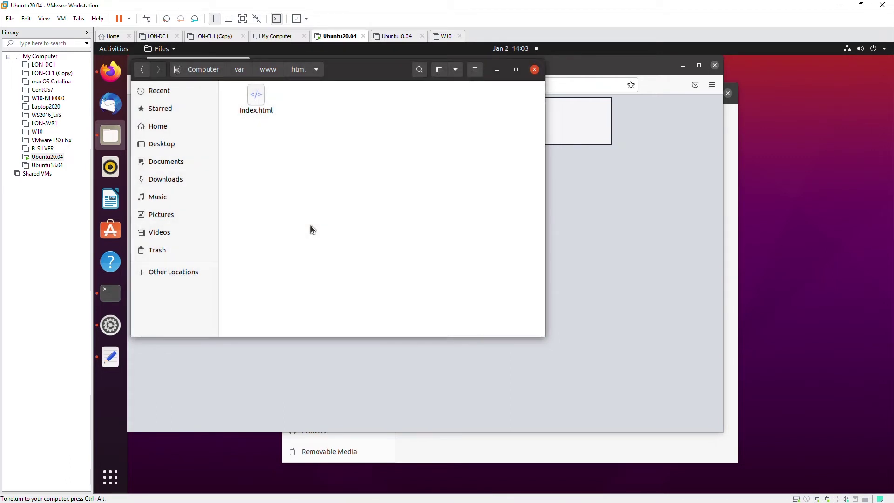
Inspect the context-menu actions available for index.html, then clear the selection
click(259, 101)
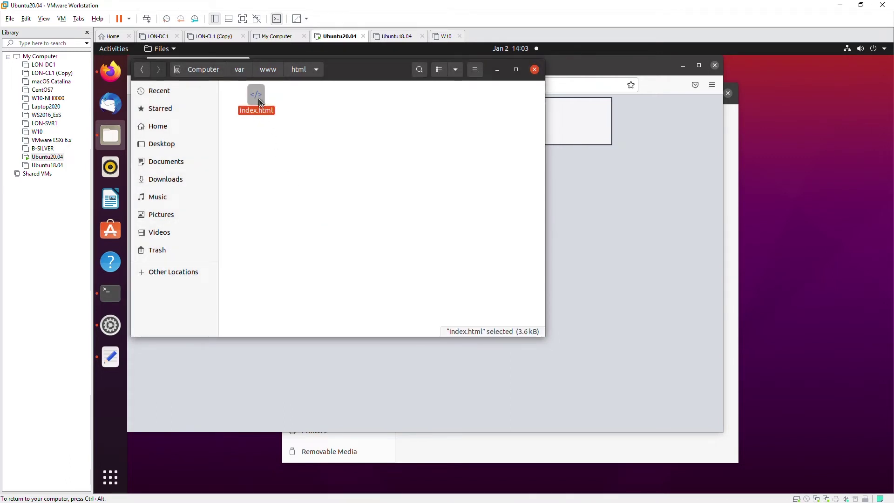
right_click(259, 99)
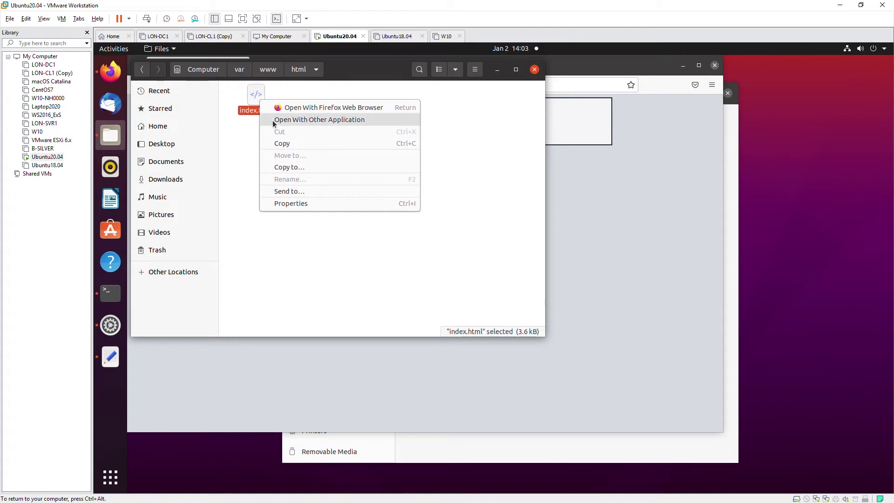
right_click(252, 97)
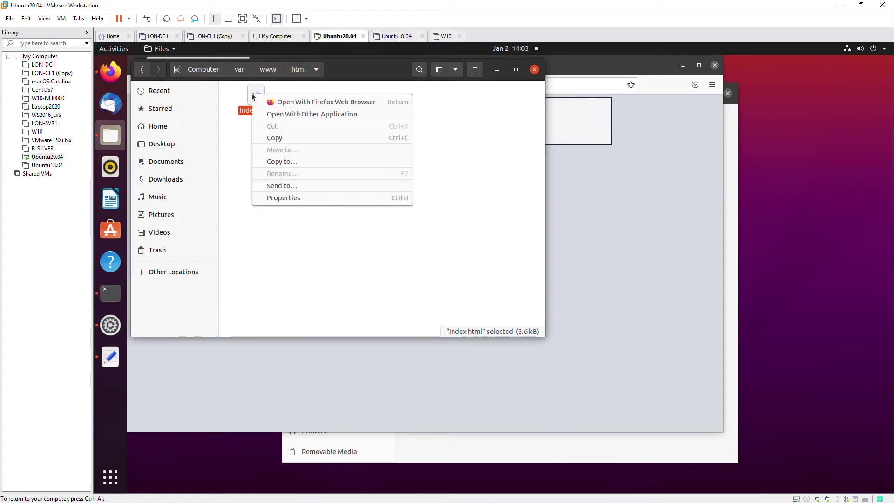
click(241, 169)
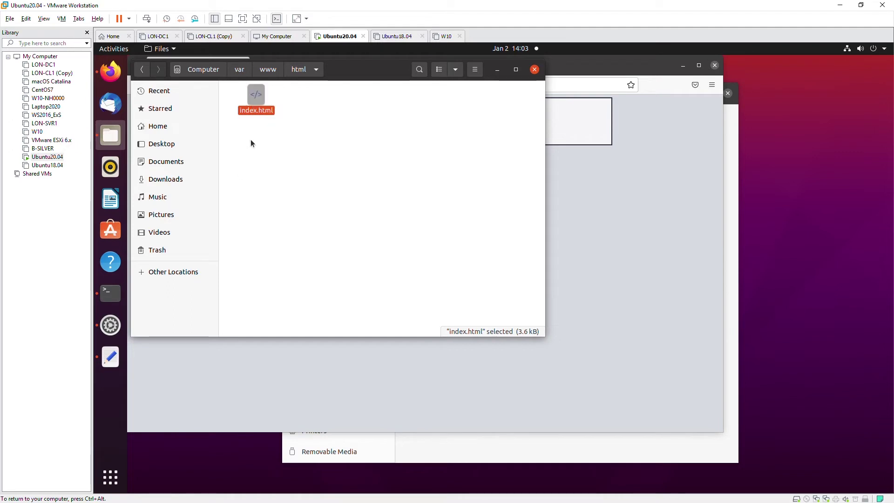
click(416, 141)
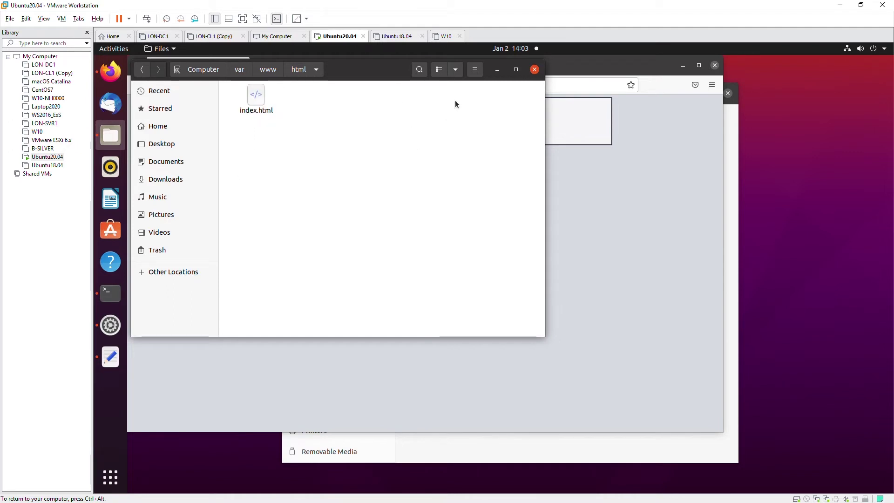
Hide Files, switch to index.html in gedit, and add a new line after the heading
click(497, 70)
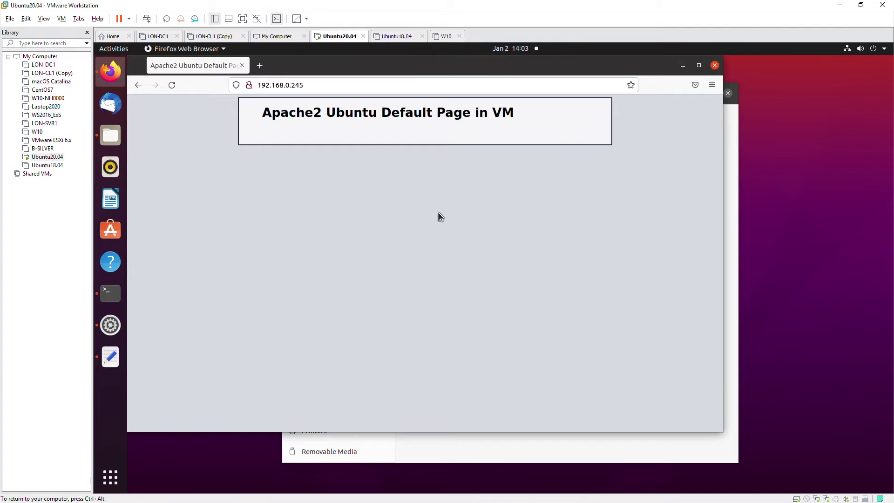
click(111, 357)
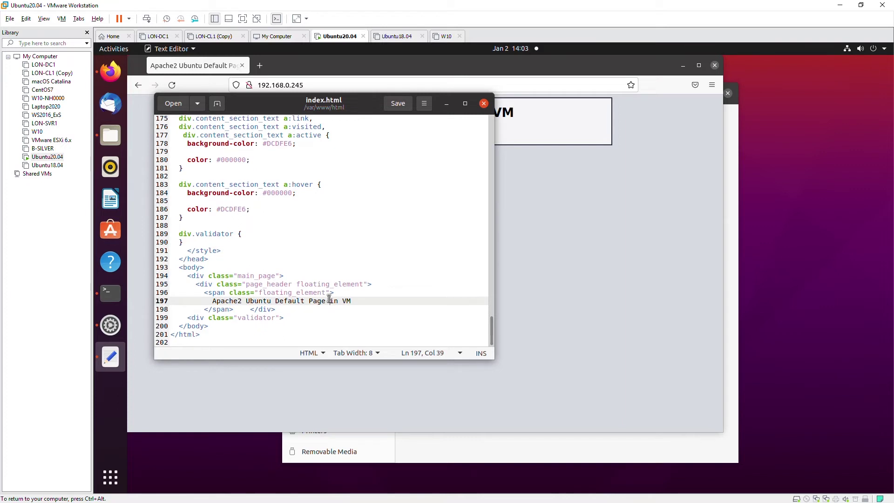
text(.)
key(Return)
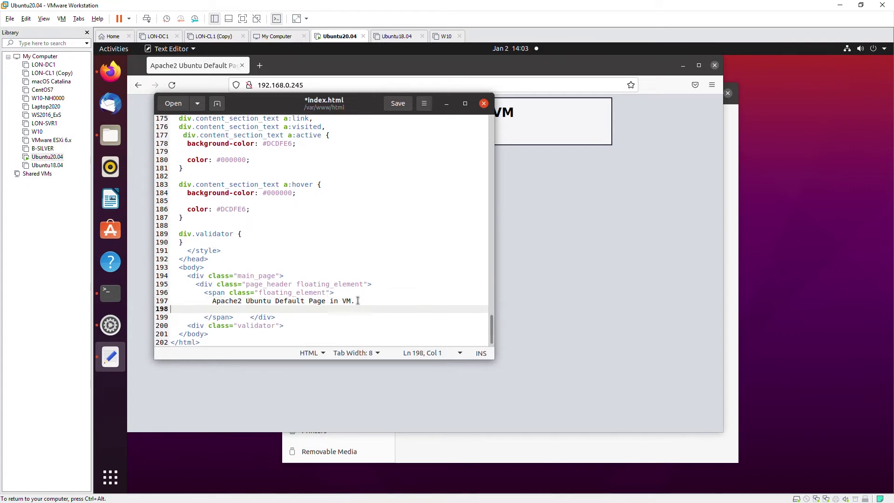
Replace 'in VM.' in the heading with 'by <br>' and the author's name, then save
key(BackSpace)
key(BackSpace)
key(BackSpace)
key(BackSpace)
key(BackSpace)
key(BackSpace)
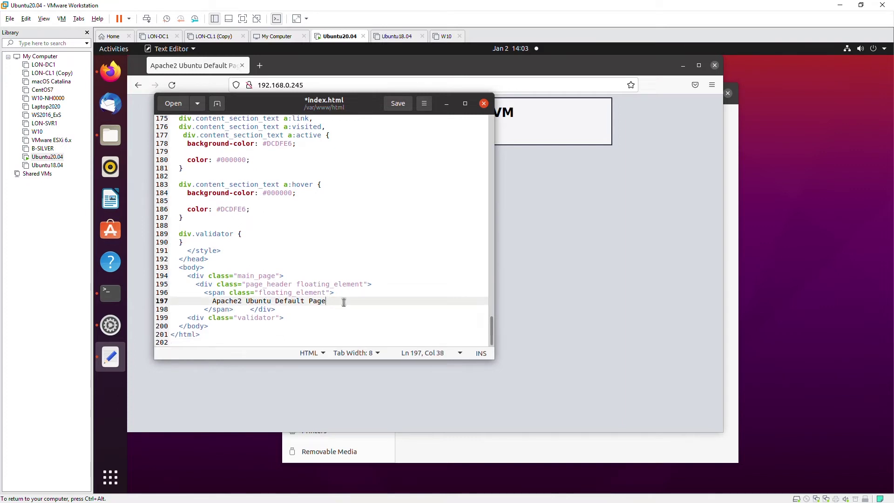
text(by )
text(<br> N)
text(urul Huda)
click(398, 103)
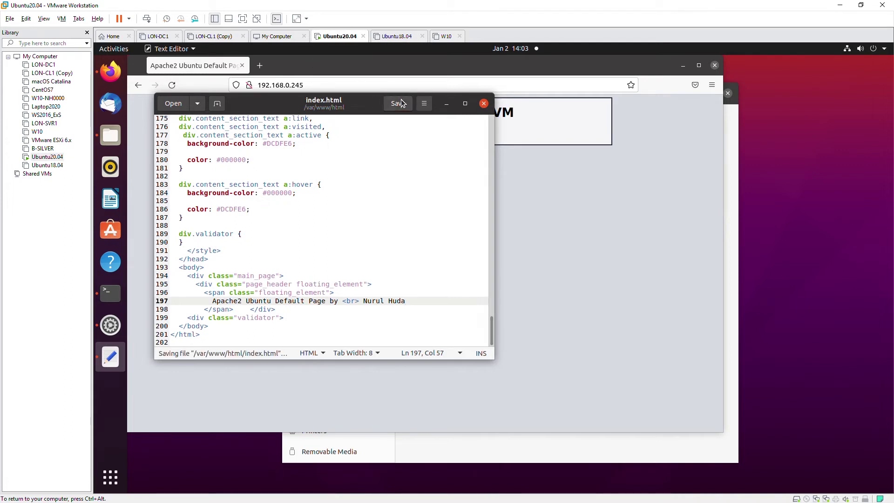
click(465, 68)
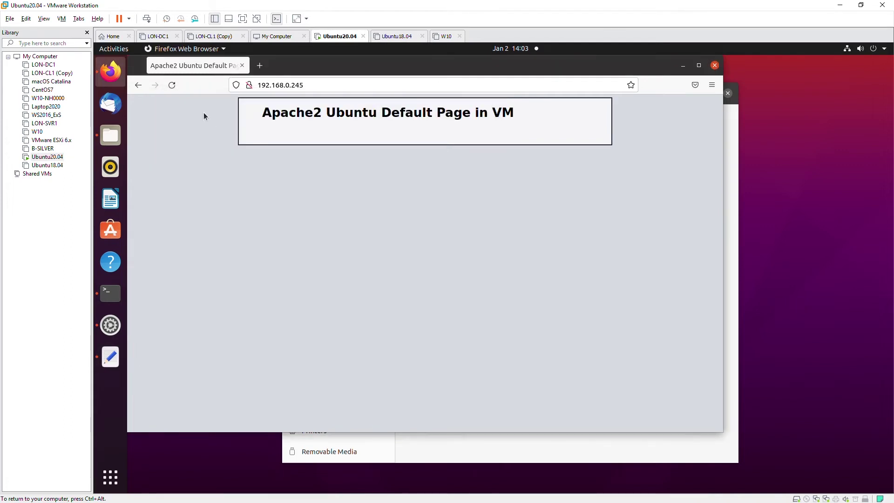
click(172, 85)
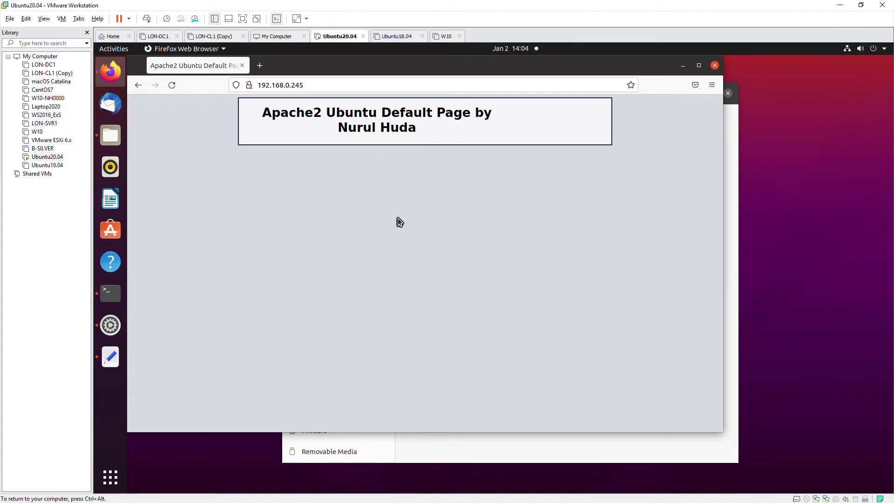
click(446, 85)
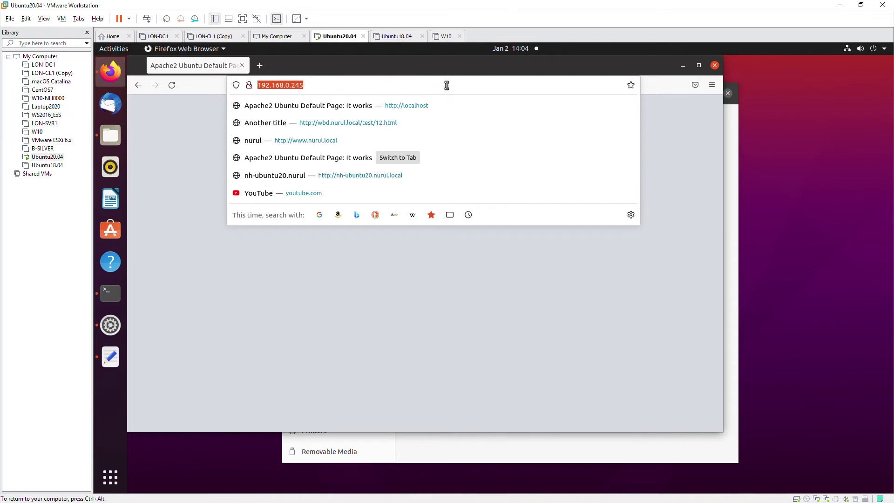
text(www.)
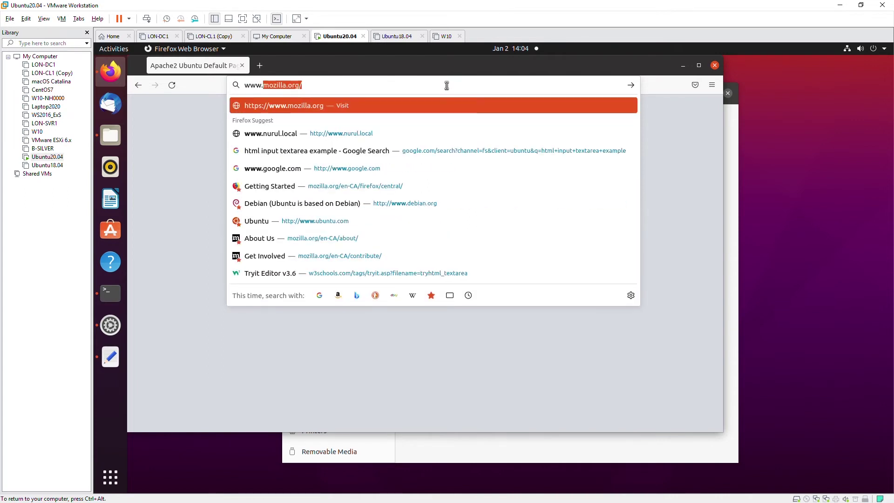
text(nurul.l)
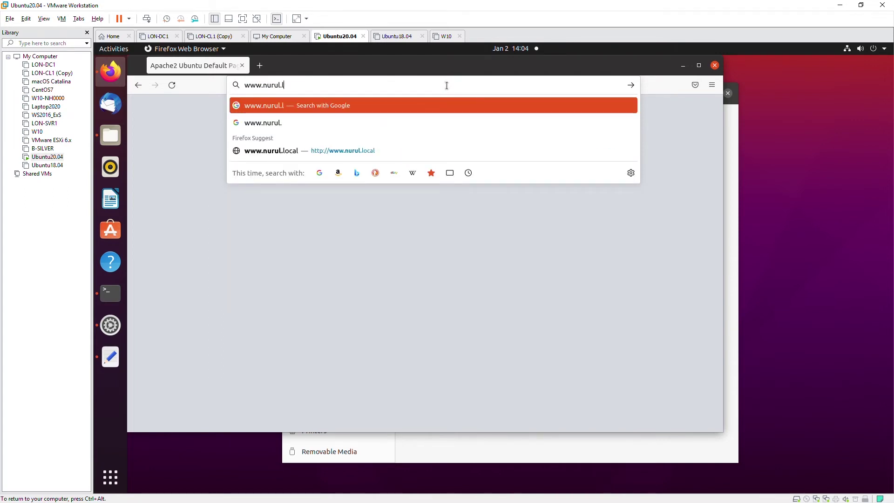
text(ocal)
key(Return)
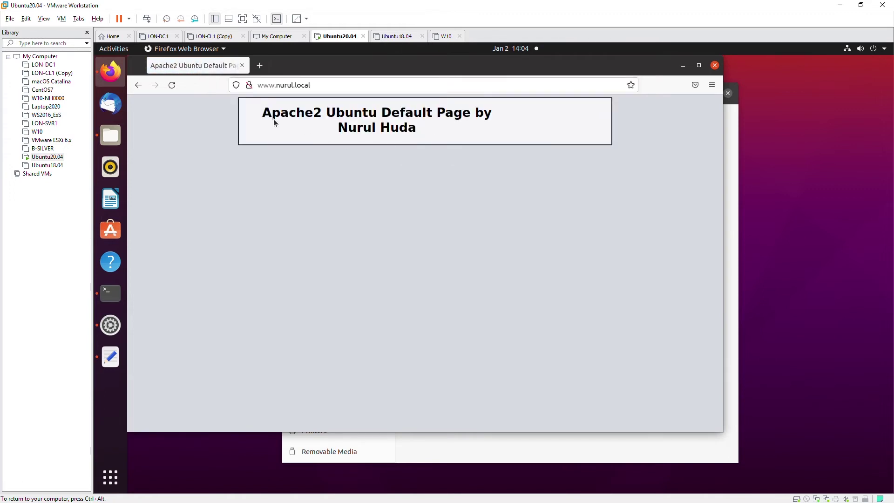
click(171, 89)
Open a new Firefox tab and switch off the ens33 Ethernet connection
click(259, 65)
click(840, 51)
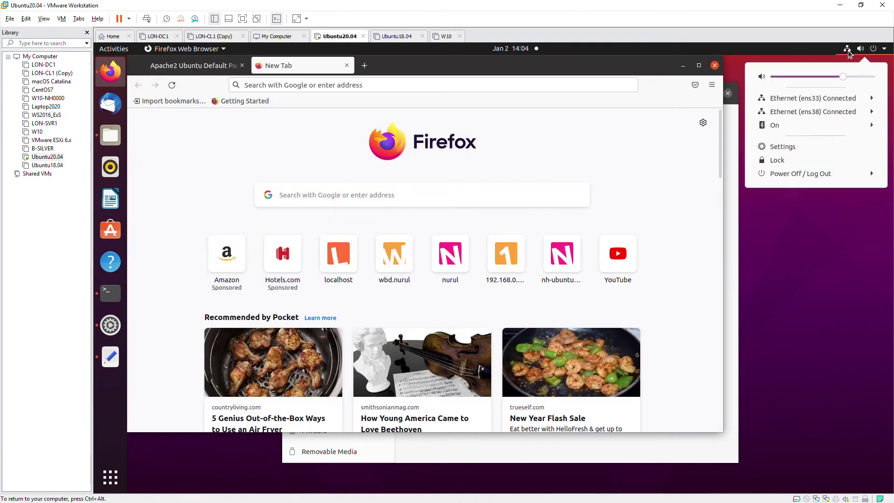
click(832, 99)
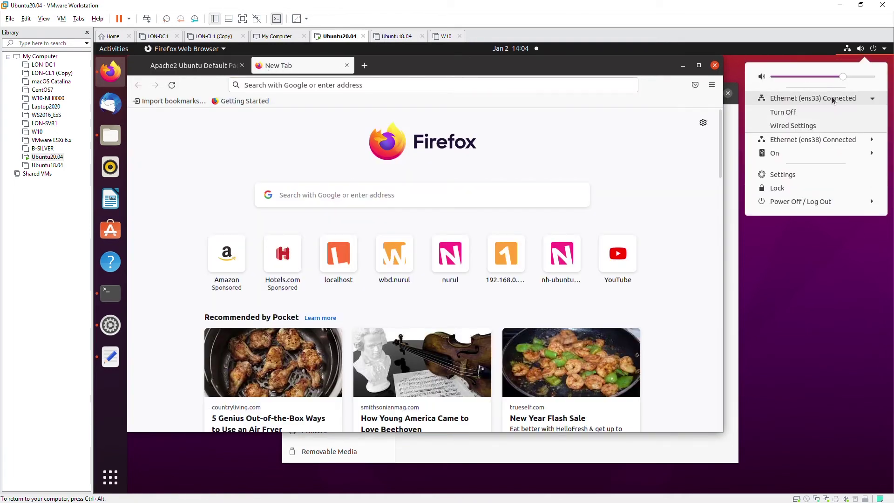
click(805, 111)
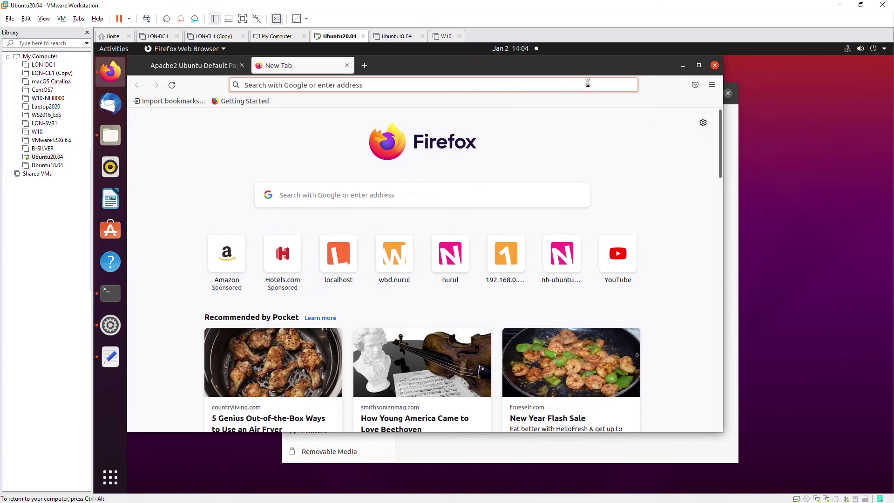
Open the ens38 wired settings and select the IPv4 address 172.16.0.15
click(845, 50)
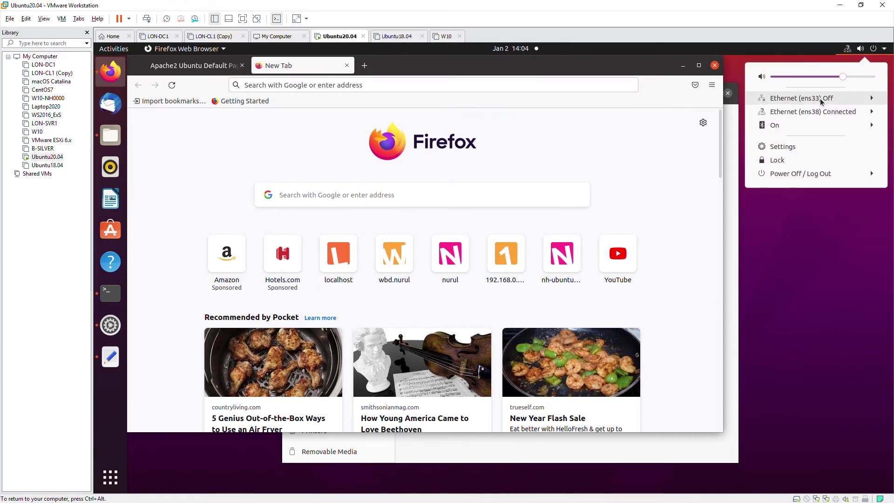
click(812, 112)
click(793, 139)
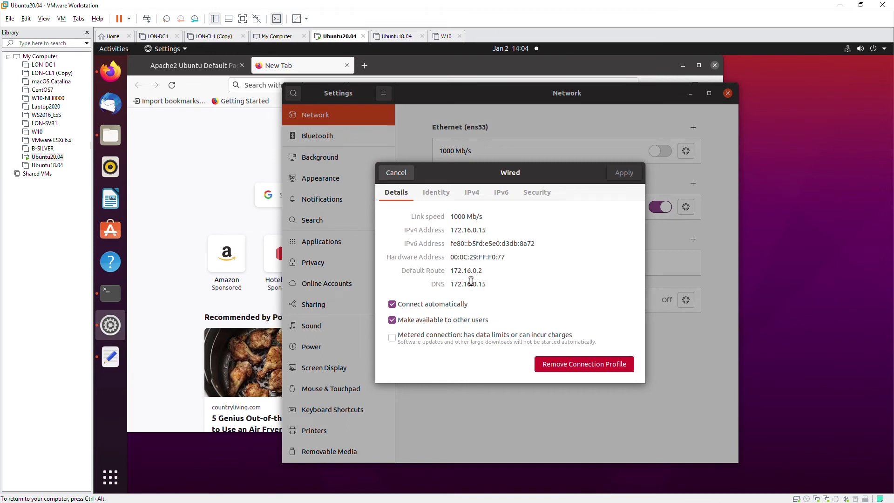
mouse_move(452, 231)
mouse_down()
mouse_move(479, 230)
mouse_move(484, 219)
mouse_up()
key(ctrl+c)
click(475, 231)
click(253, 141)
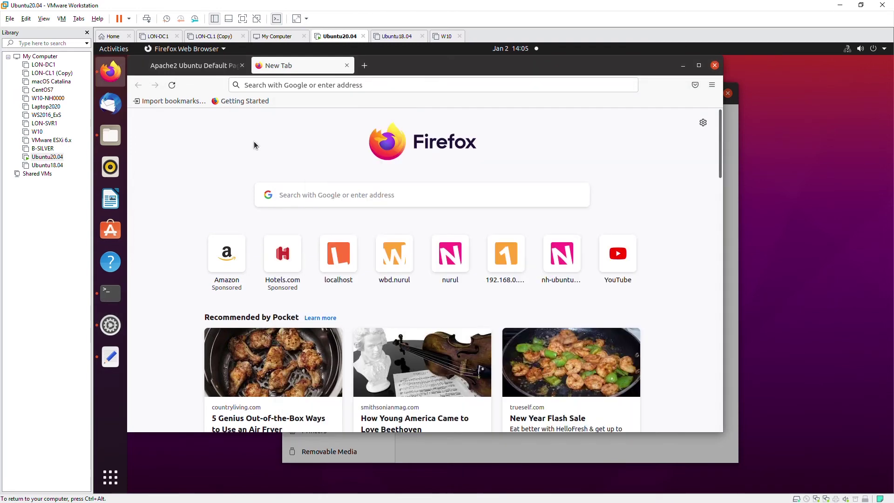
click(333, 85)
key(ctrl+v)
key(Return)
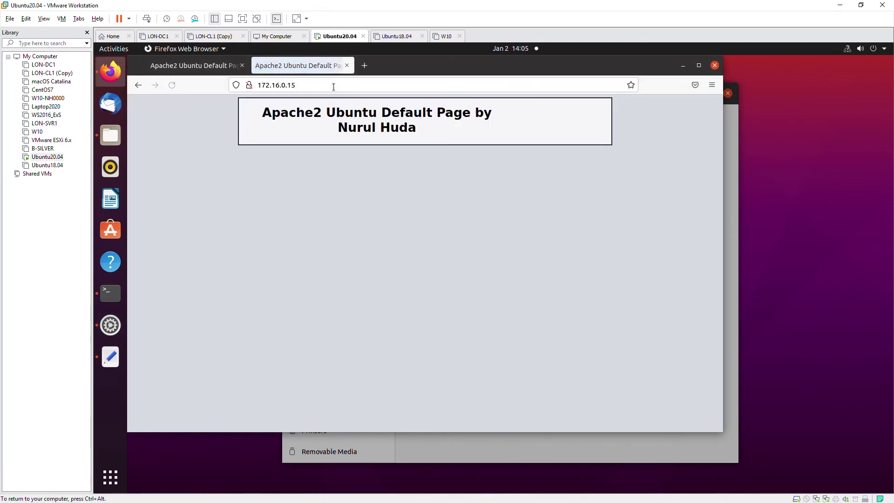
click(304, 86)
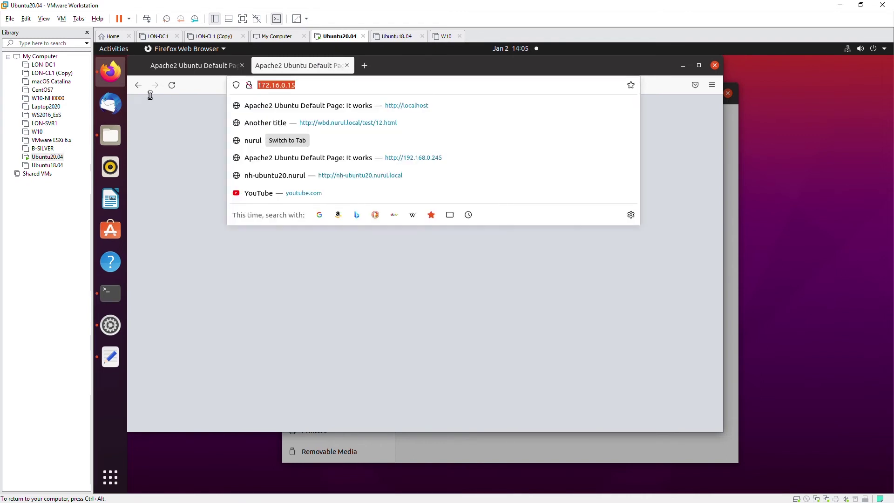
text(www.nurul.local/)
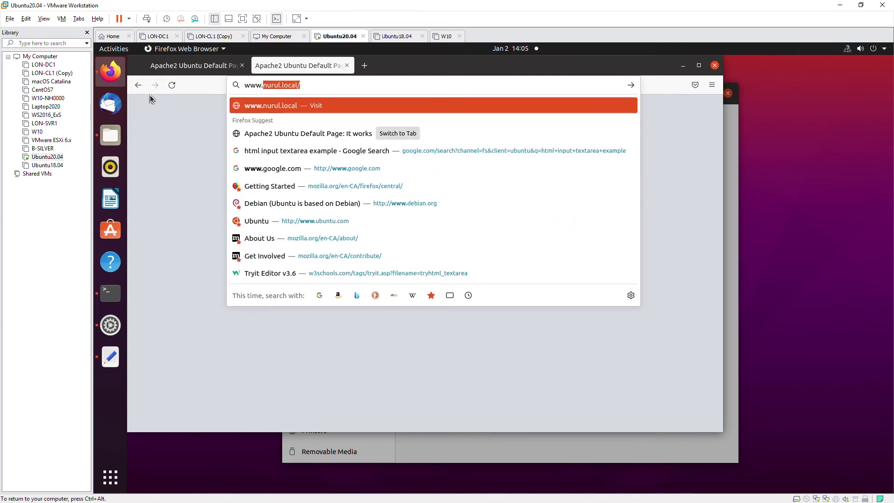
key(Return)
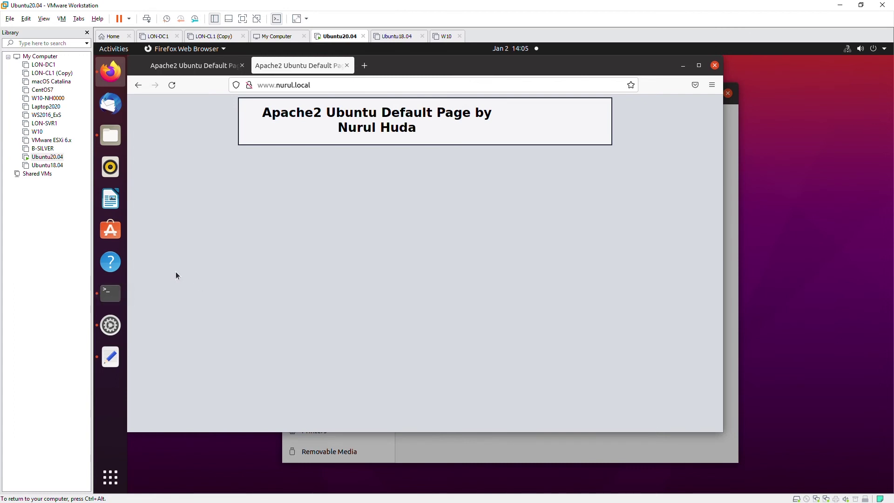
Stop the running editor, return home, and run sudo gedit /etc/bind/db.nurul.local
click(111, 297)
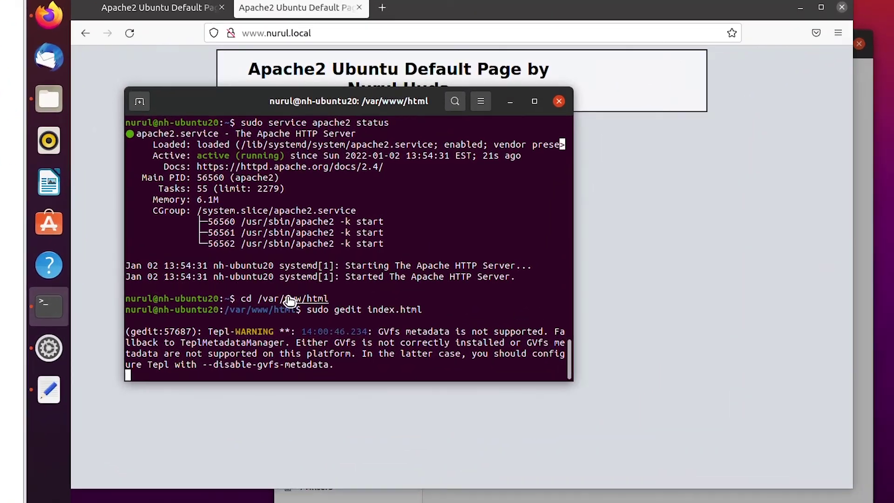
key(Return)
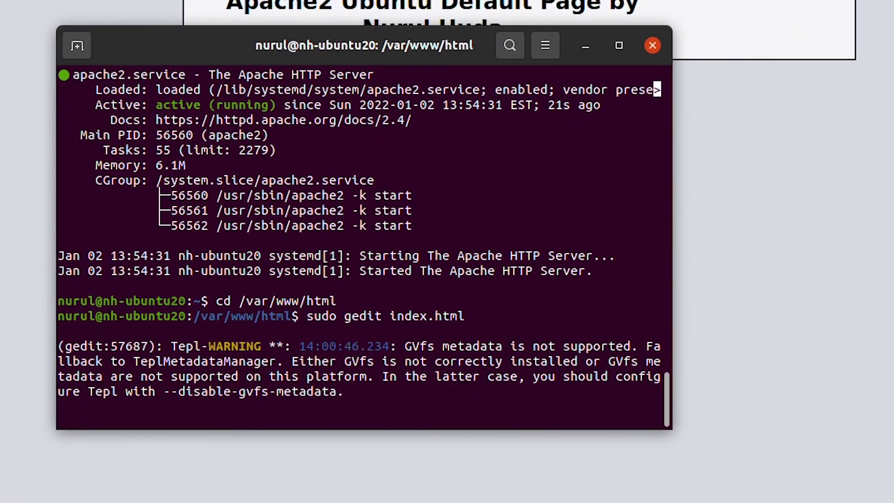
key(ctrl+c)
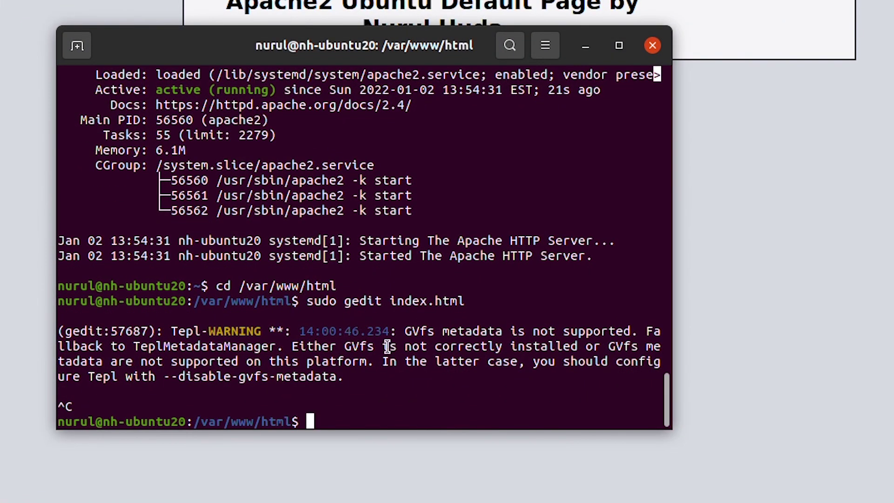
text(cd)
key(Return)
text(sudo )
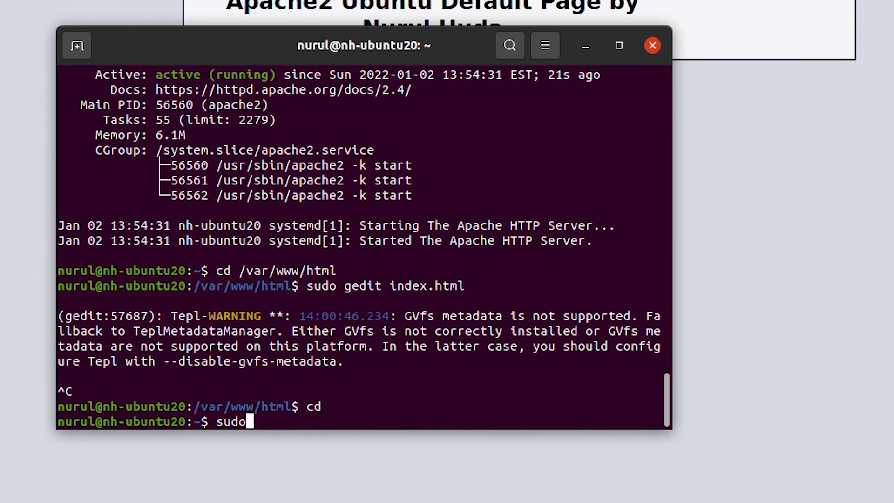
text(ged)
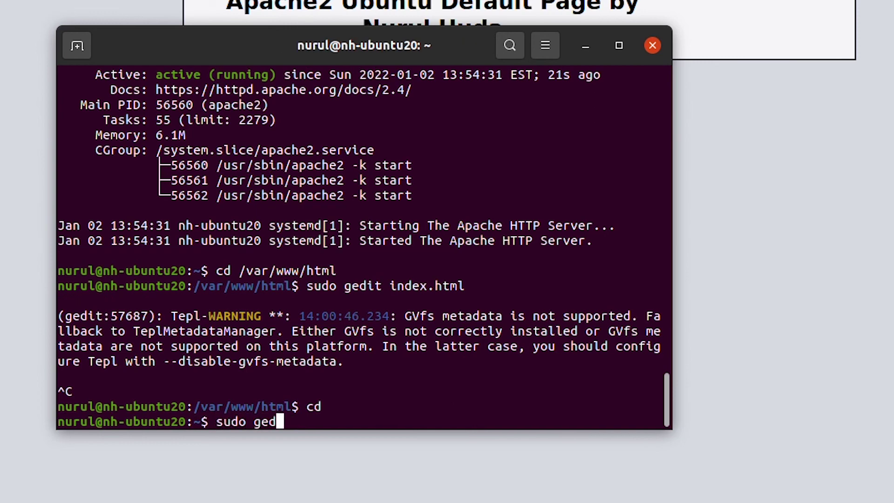
text(it /etc/b)
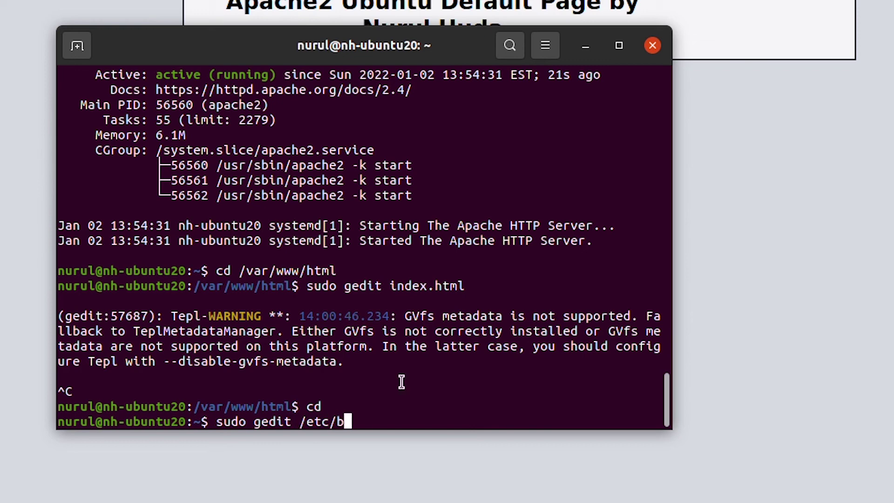
text(ind/)
text(db.nu)
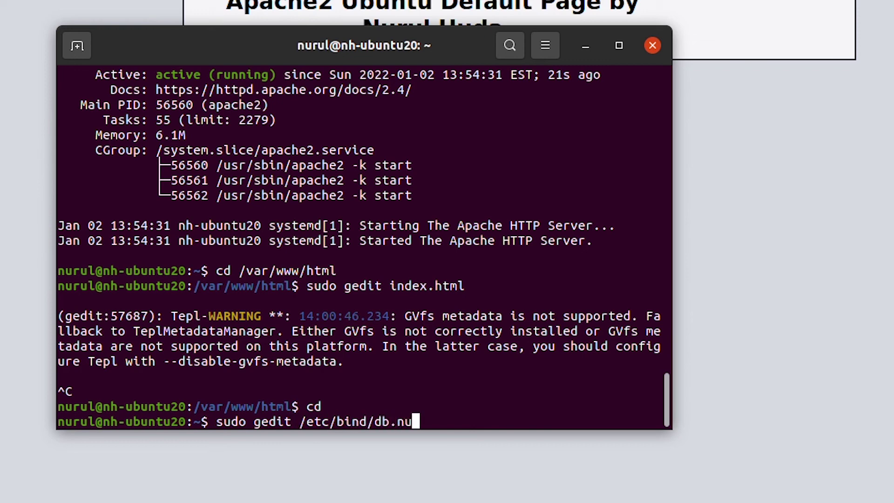
text(rul.loc)
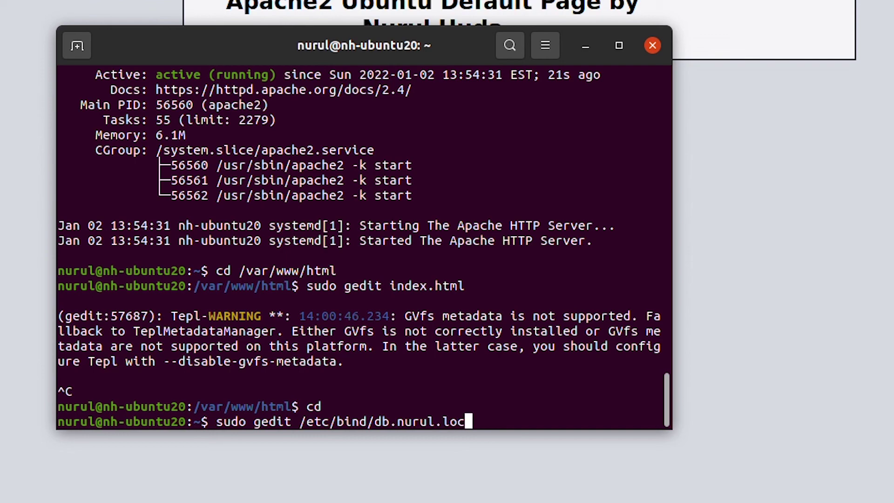
text(al)
key(Return)
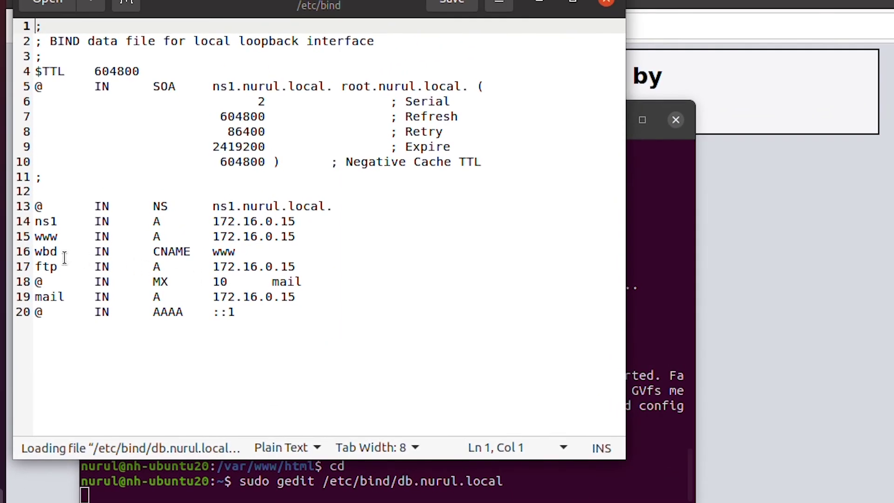
Review the zone file's www A record address 172.16.0.15, then close the editor
click(39, 236)
key(Down)
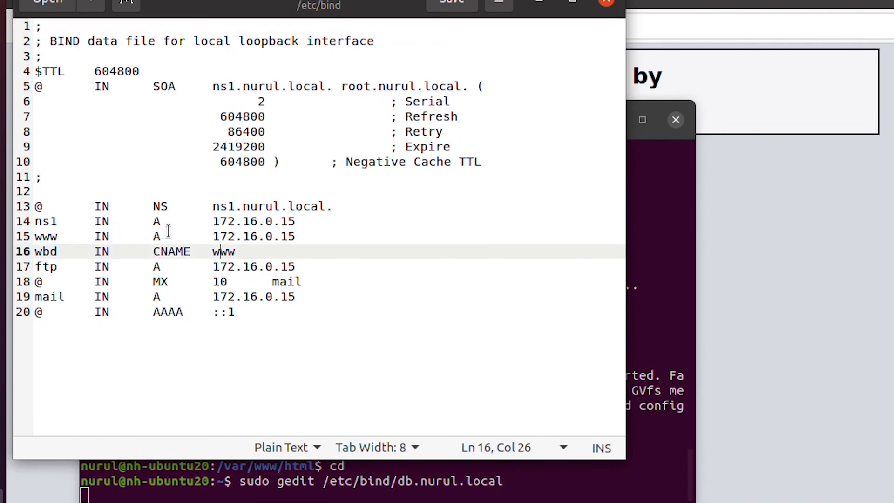
drag(213, 236, 297, 235)
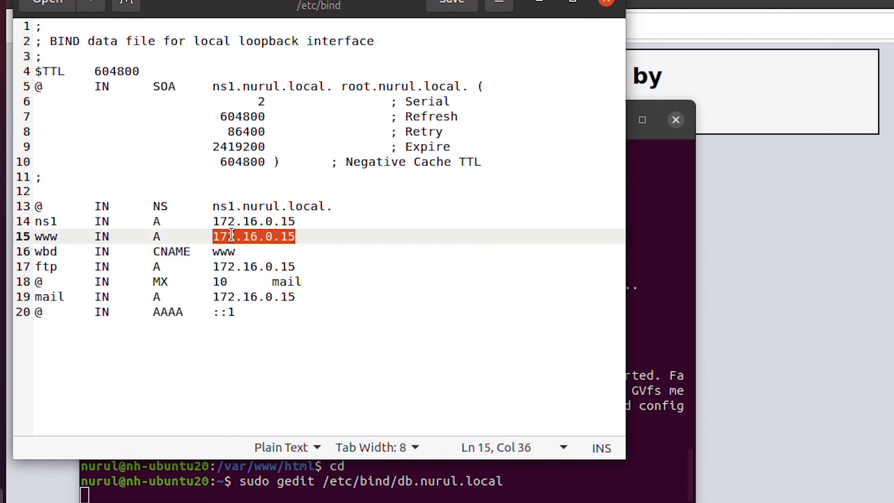
key(Right)
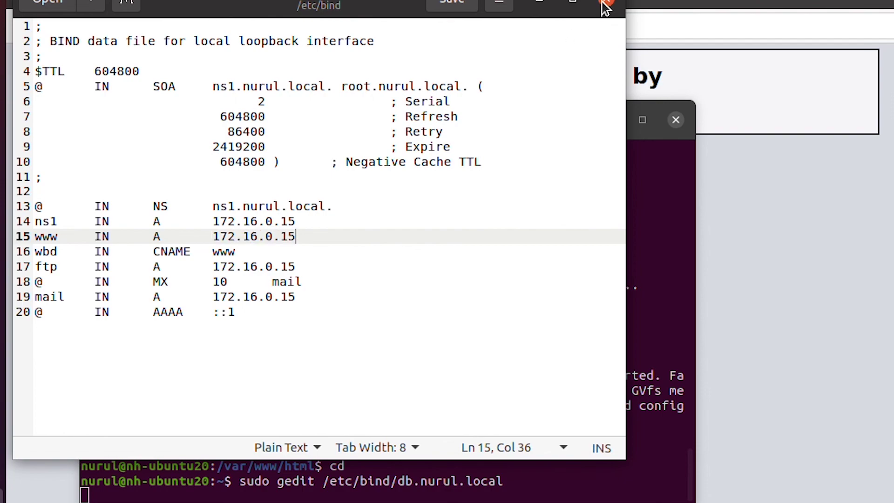
click(605, 2)
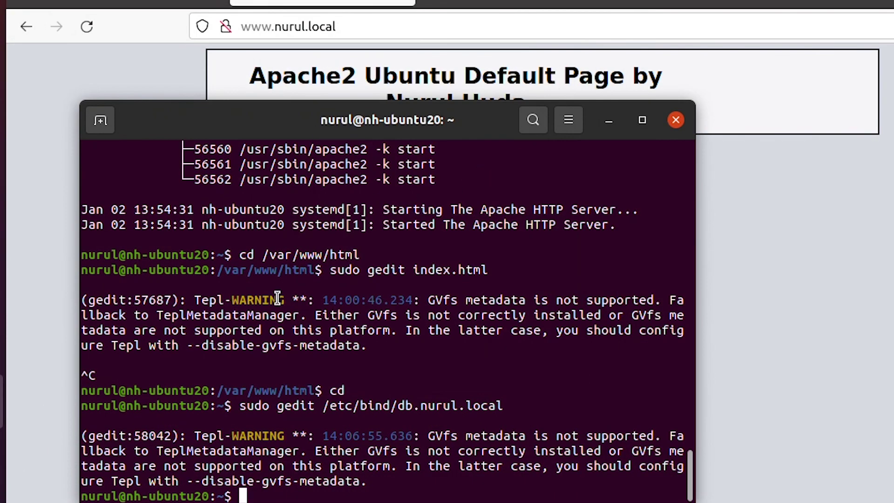
click(163, 70)
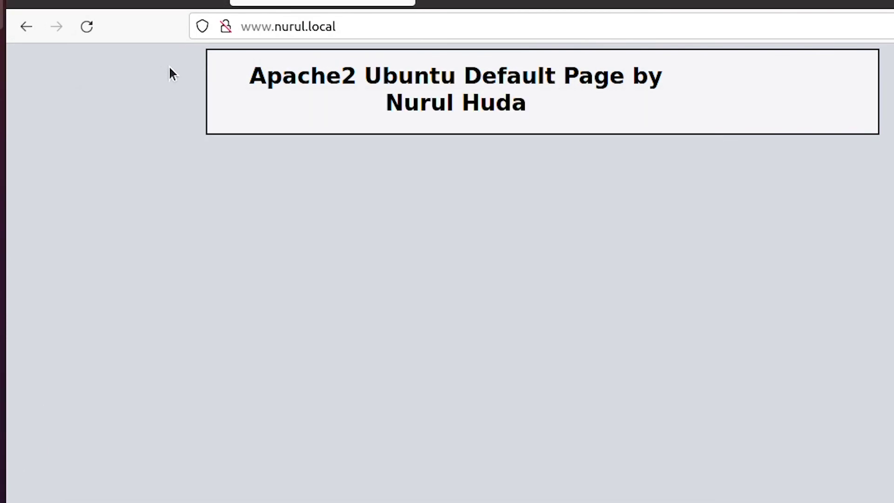